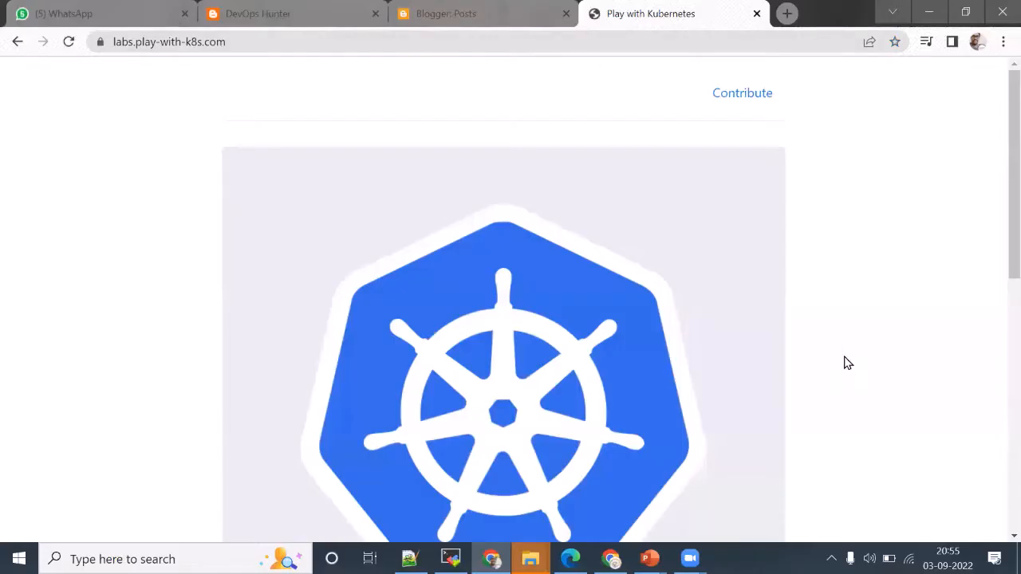
scroll(842, 360, down, 3)
Step: Log in with the Docker account to start a new Play with Kubernetes session
click(531, 417)
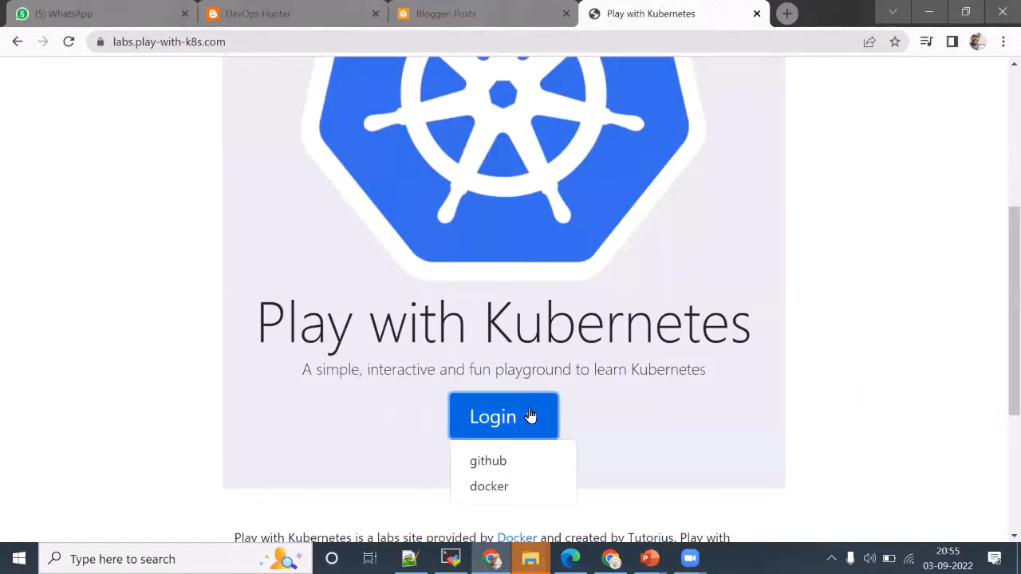
click(497, 488)
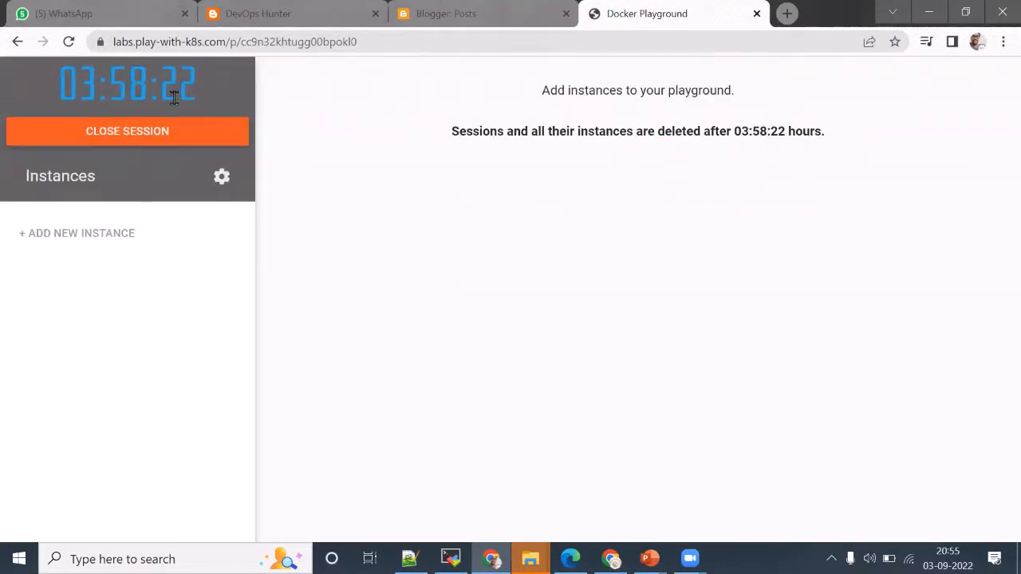
Step: Add node1, run the kubeadm init master command on it, then add node2
click(75, 244)
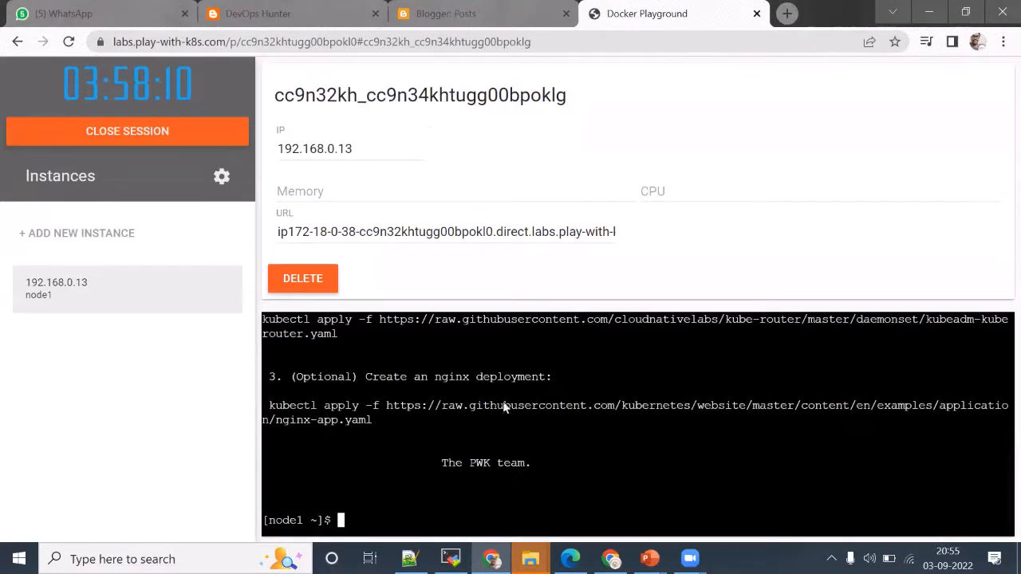
scroll(514, 416, up, 3)
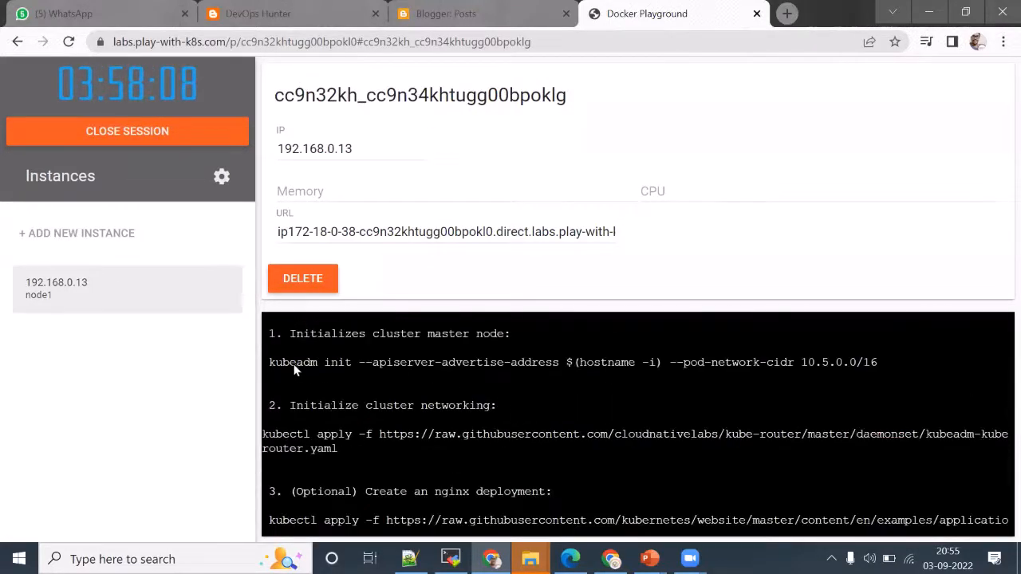
mouse_move(269, 362)
mouse_down()
mouse_move(445, 376)
mouse_move(882, 377)
mouse_move(881, 365)
mouse_up()
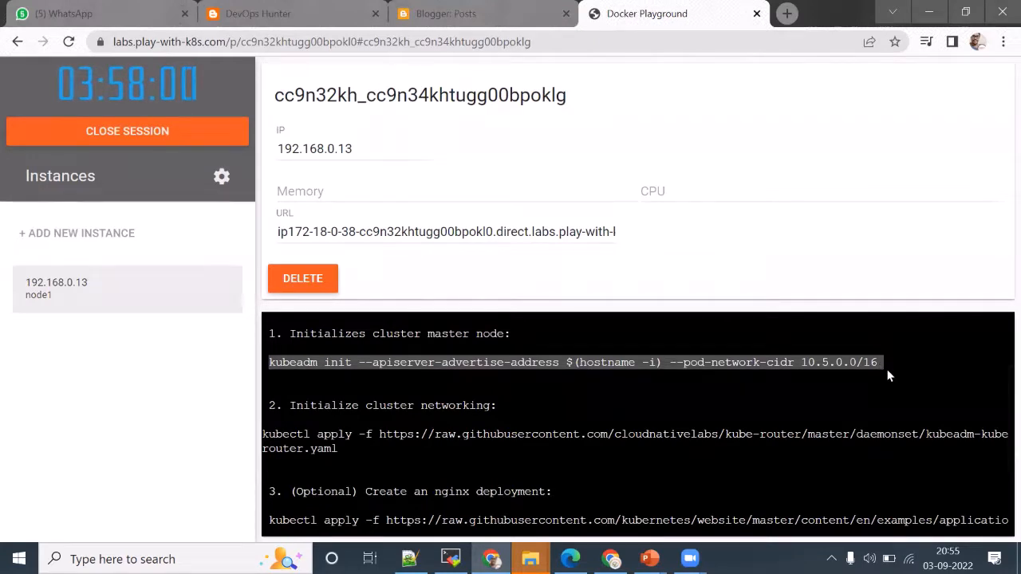
text(kubeadm init --apiserver-advertise-address $(hostname -i) --pod-network-cidr 10.5.0.0/16)
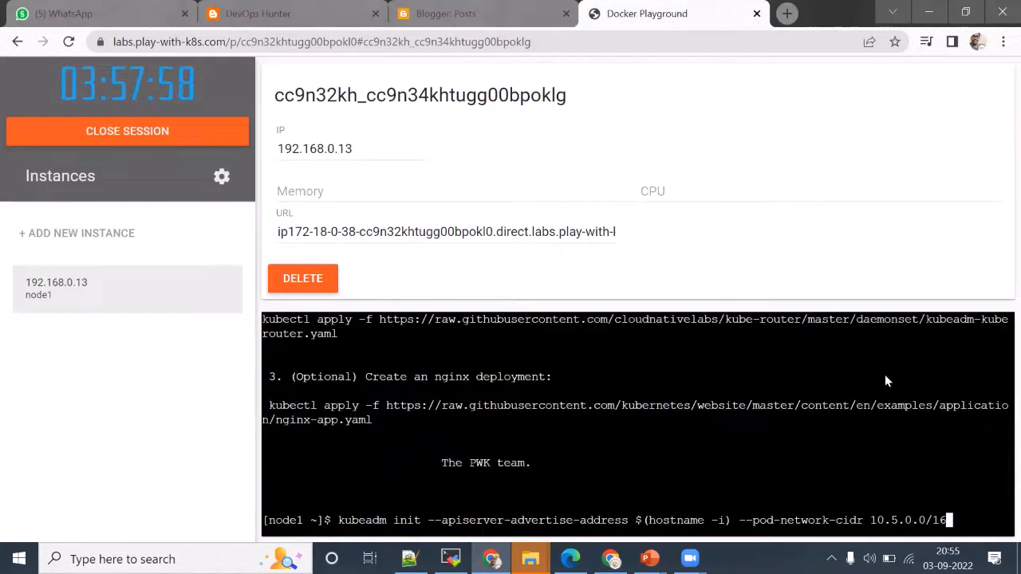
key(Return)
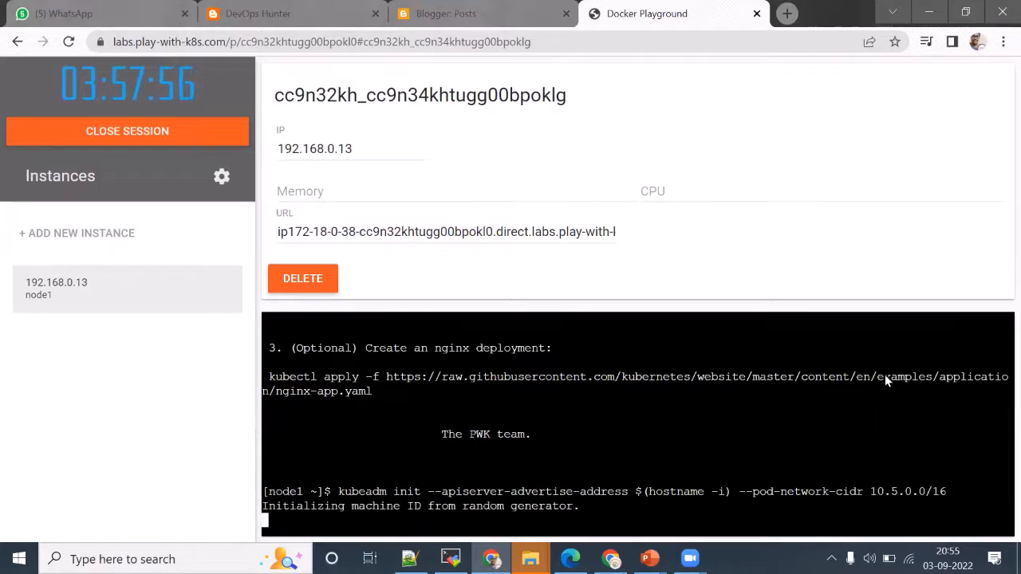
click(45, 231)
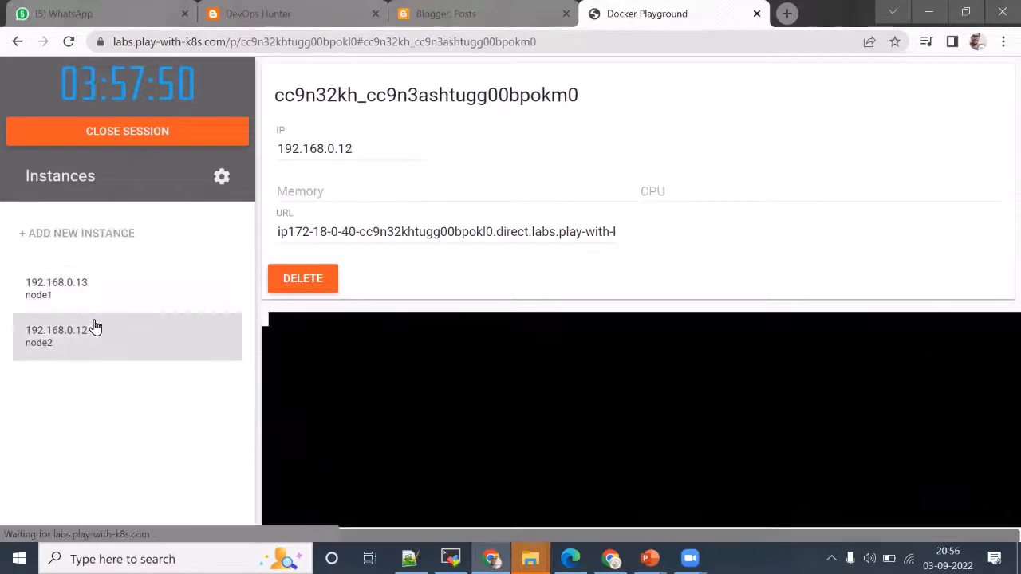
Step: Add node3 and check the terminals of node2, node1 and node3 while init continues
click(72, 238)
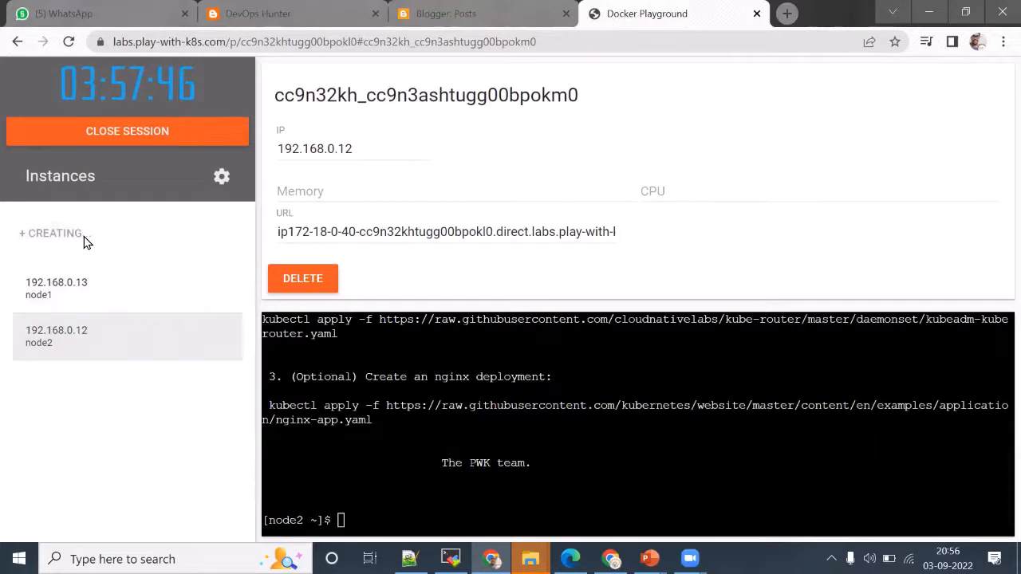
click(87, 335)
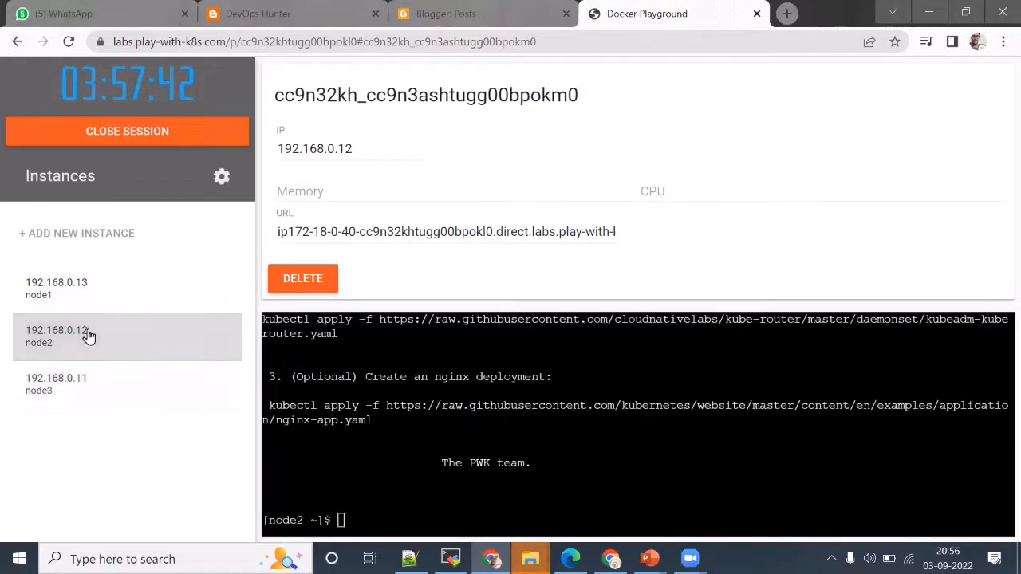
click(92, 284)
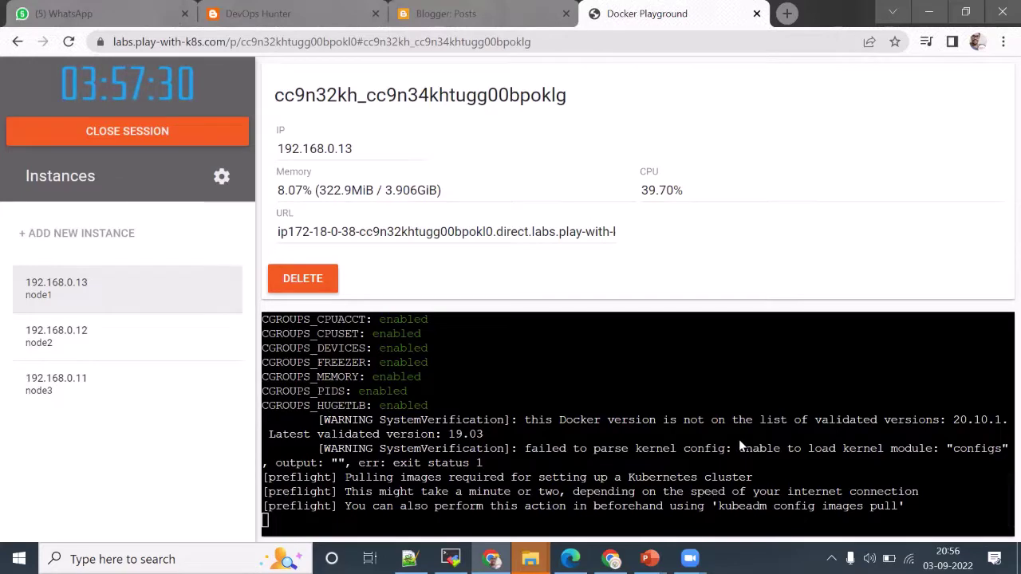
scroll(739, 438, up, 5)
scroll(738, 439, up, 3)
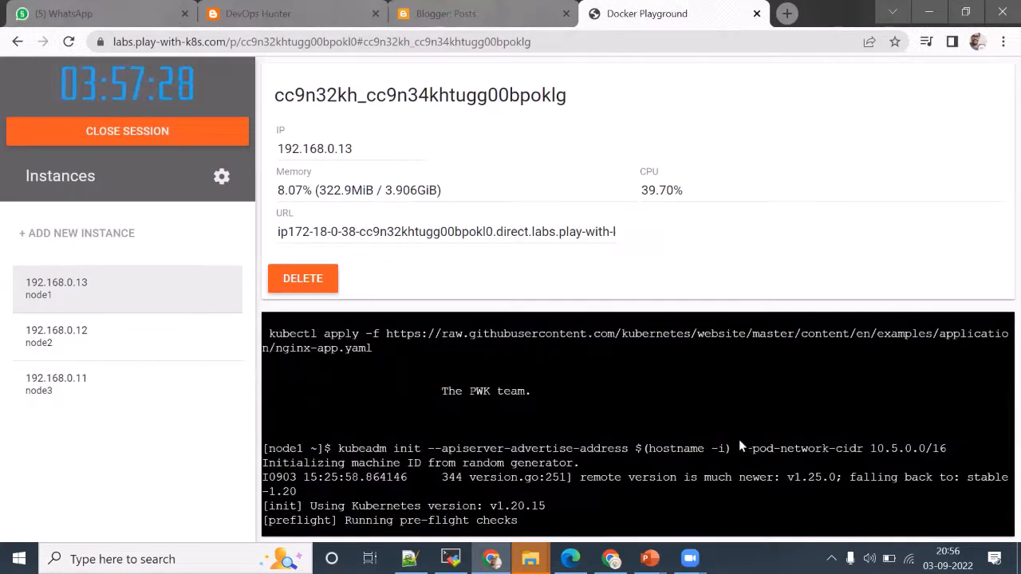
scroll(739, 439, up, 3)
scroll(738, 439, down, 10)
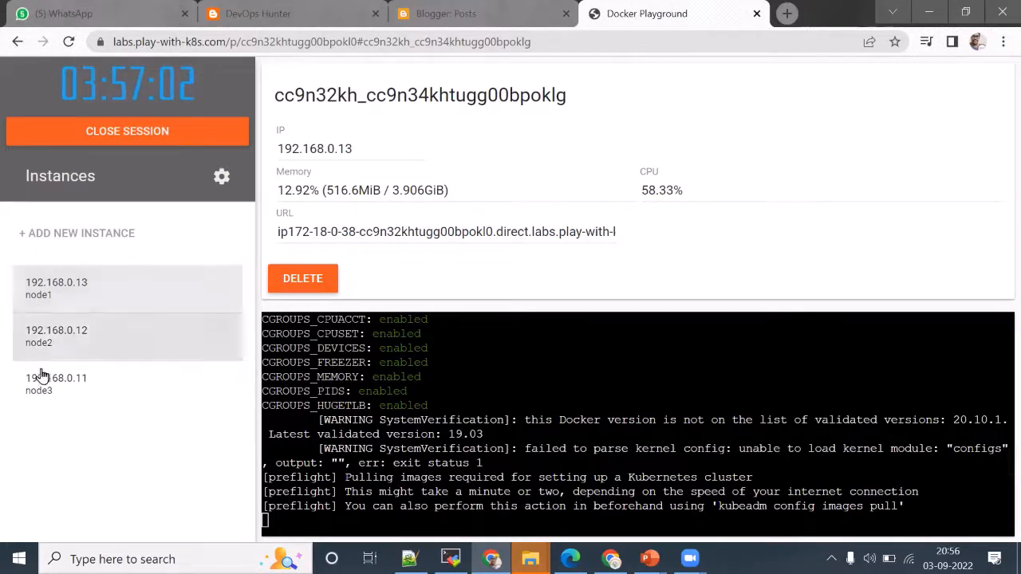
click(79, 391)
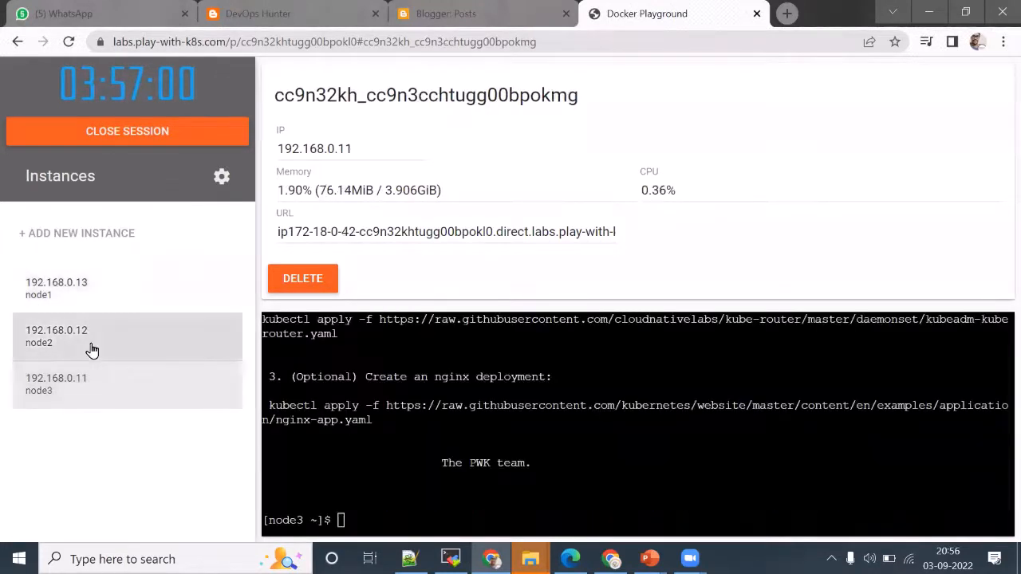
click(91, 346)
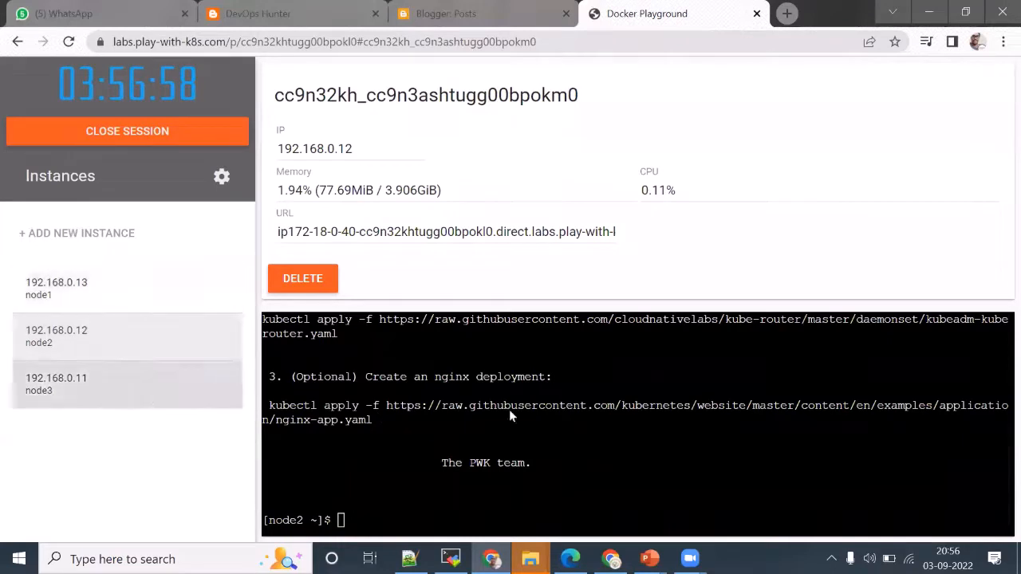
scroll(512, 386, up, 3)
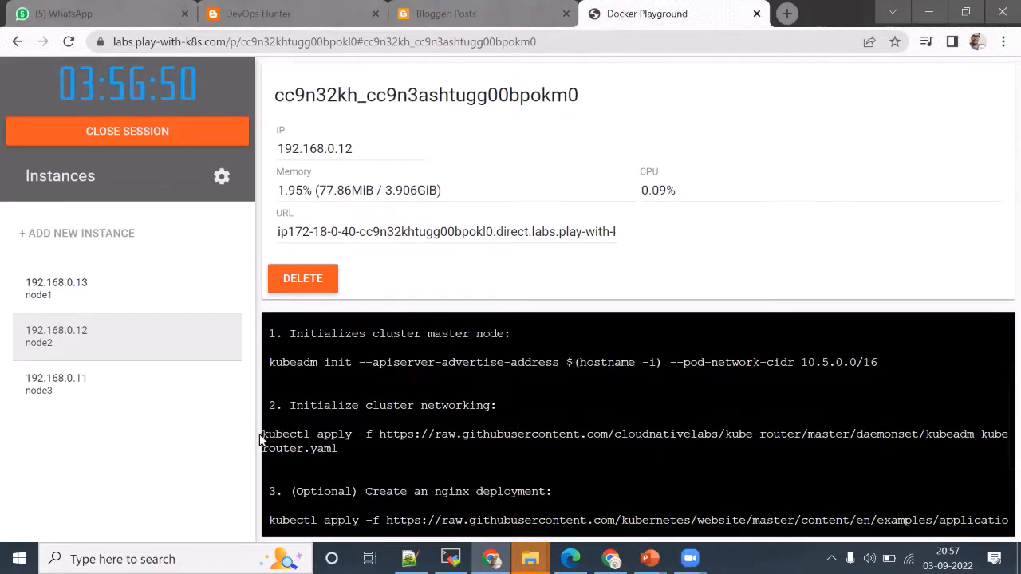
Step: Copy the cluster networking command and return to node1 as kubeadm init writes manifests
drag(262, 434, 341, 453)
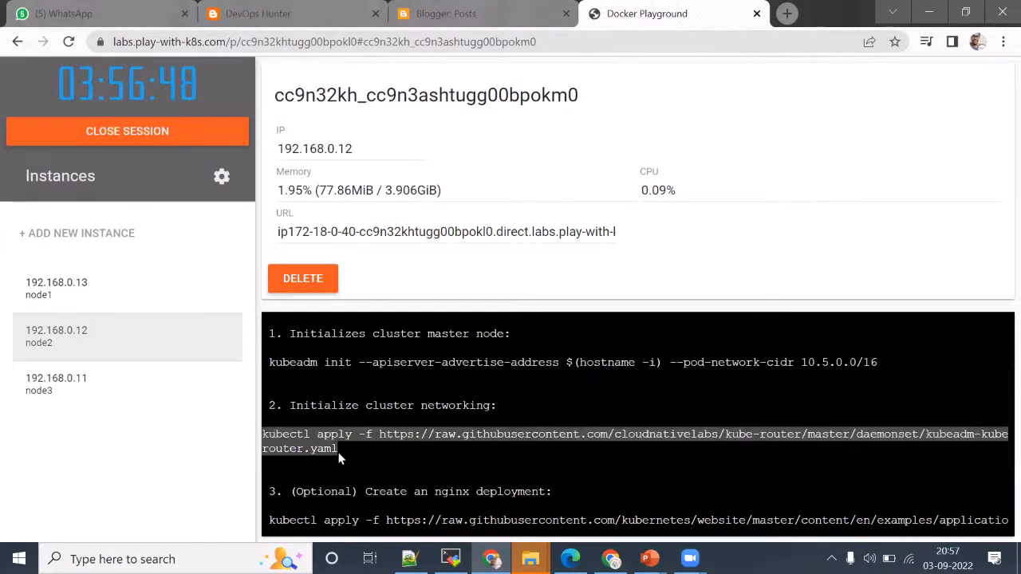
click(104, 283)
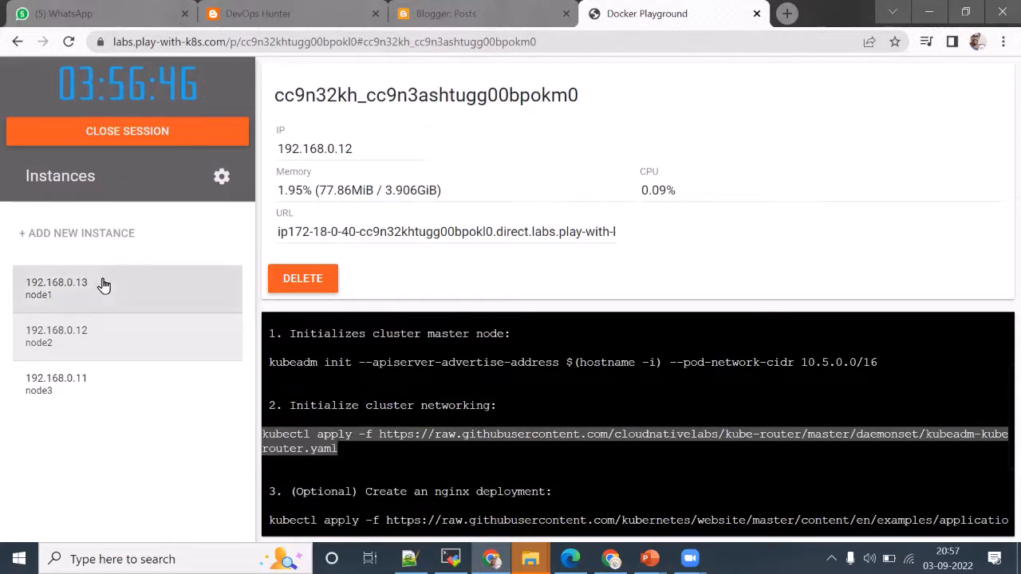
click(94, 286)
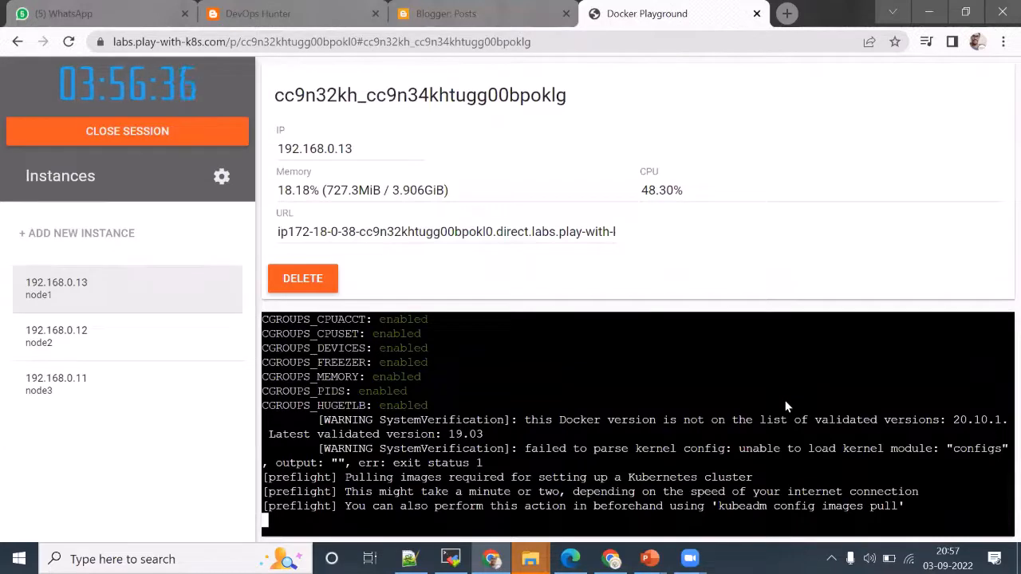
key(Return)
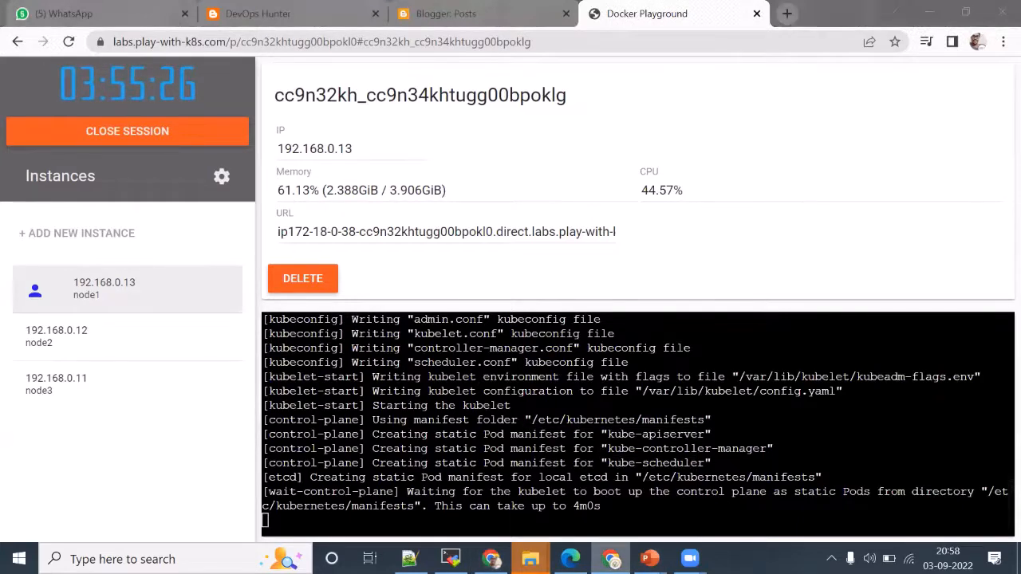
Step: Close the extra Chrome window and the Edge service desk window from the taskbar
right_click(611, 559)
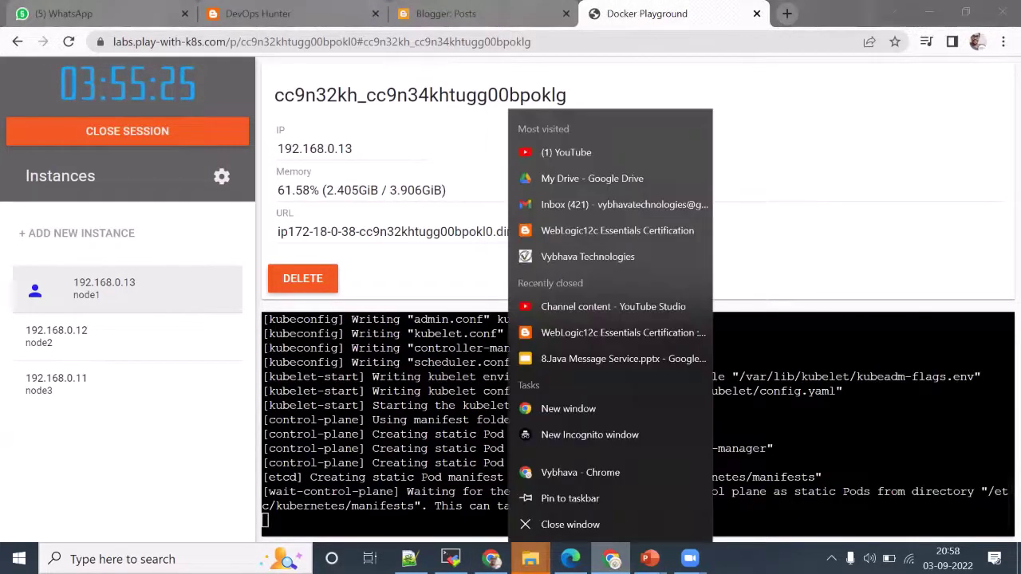
click(587, 521)
key(alt+F4)
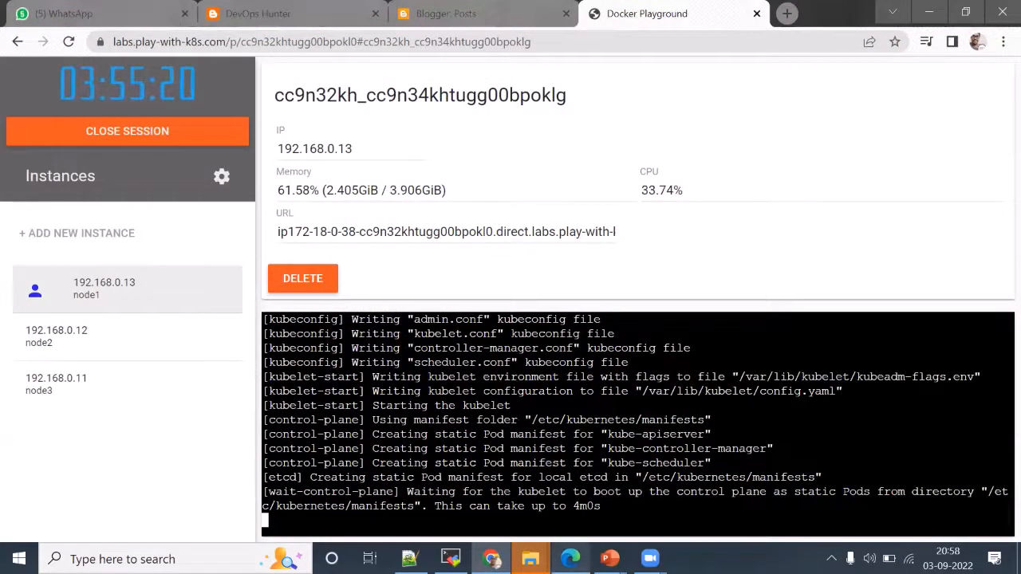
right_click(569, 558)
click(569, 521)
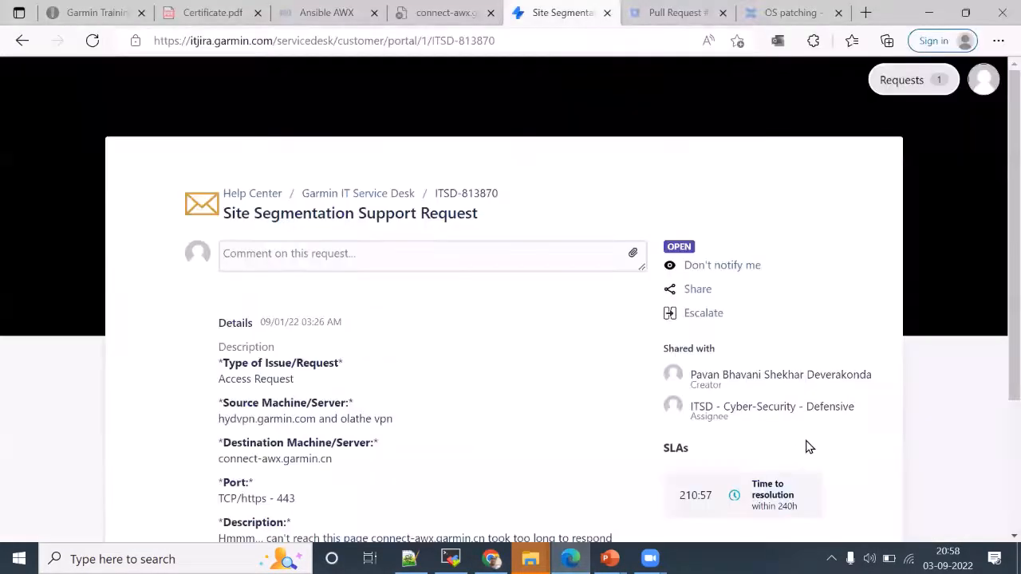
key(alt+F4)
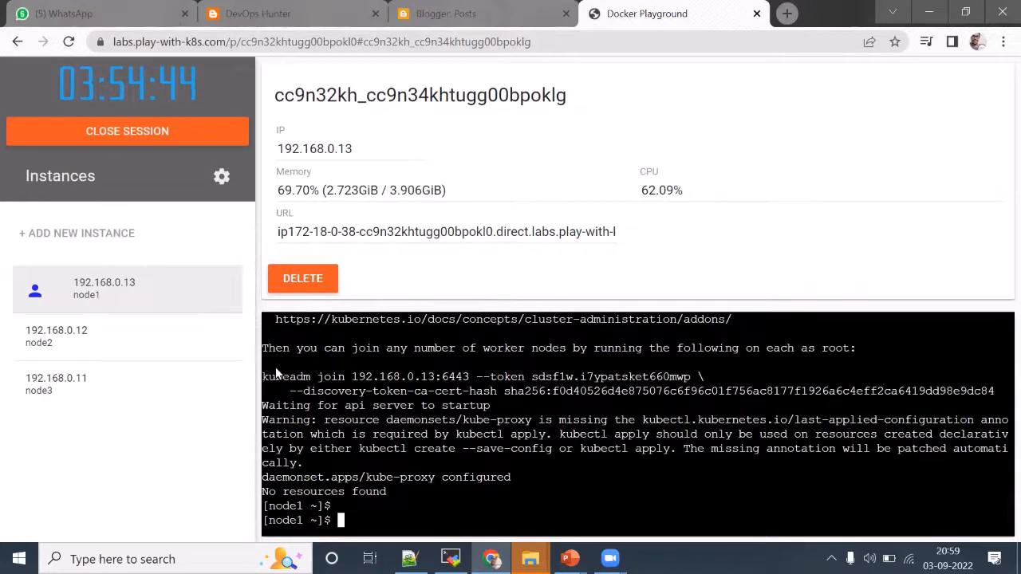
Step: Copy node1's kubeadm join command and paste it into node2's terminal to join the cluster
mouse_move(264, 381)
mouse_down()
mouse_move(686, 381)
mouse_move(995, 403)
mouse_up()
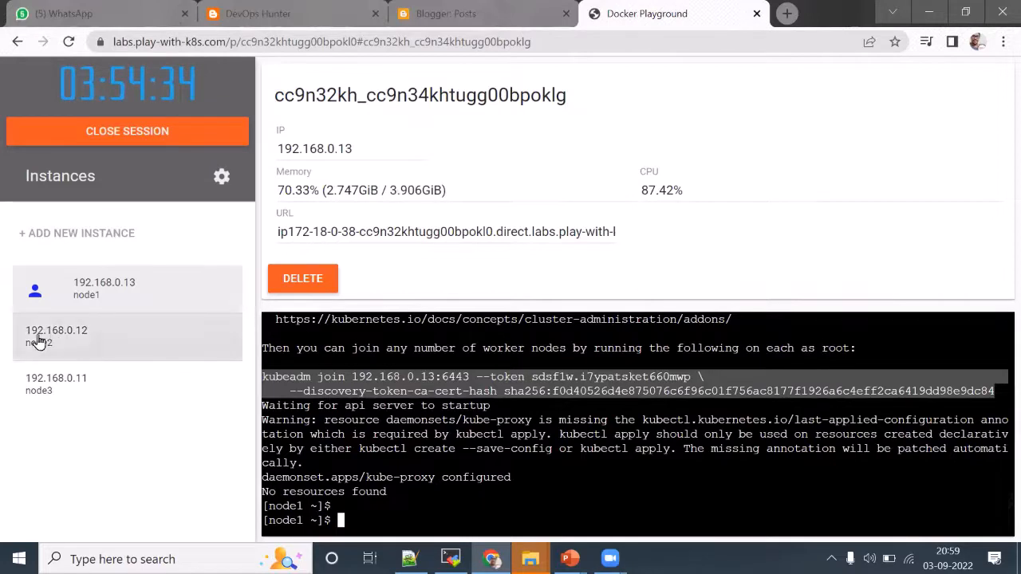
click(78, 349)
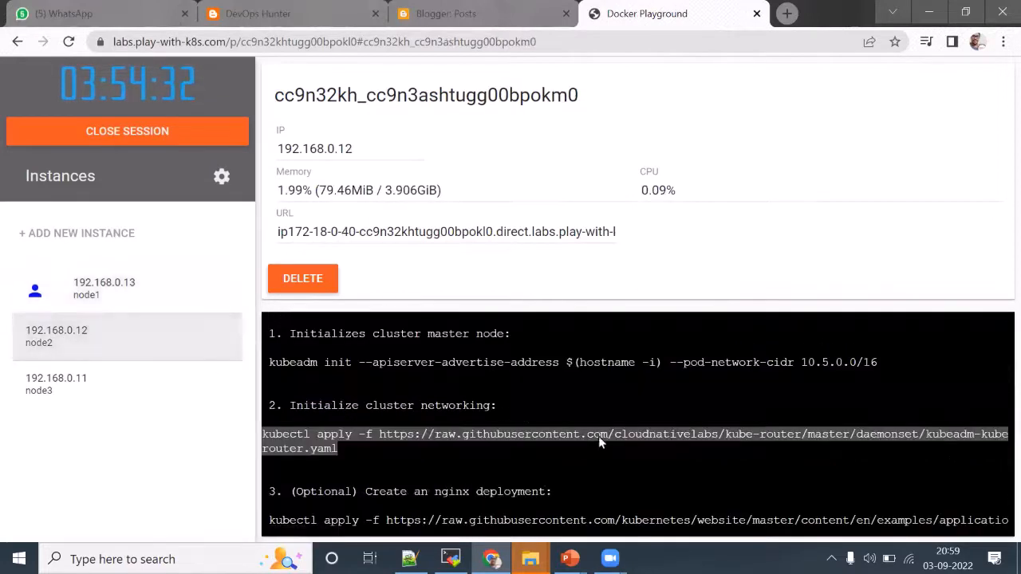
scroll(639, 437, down, 3)
click(620, 482)
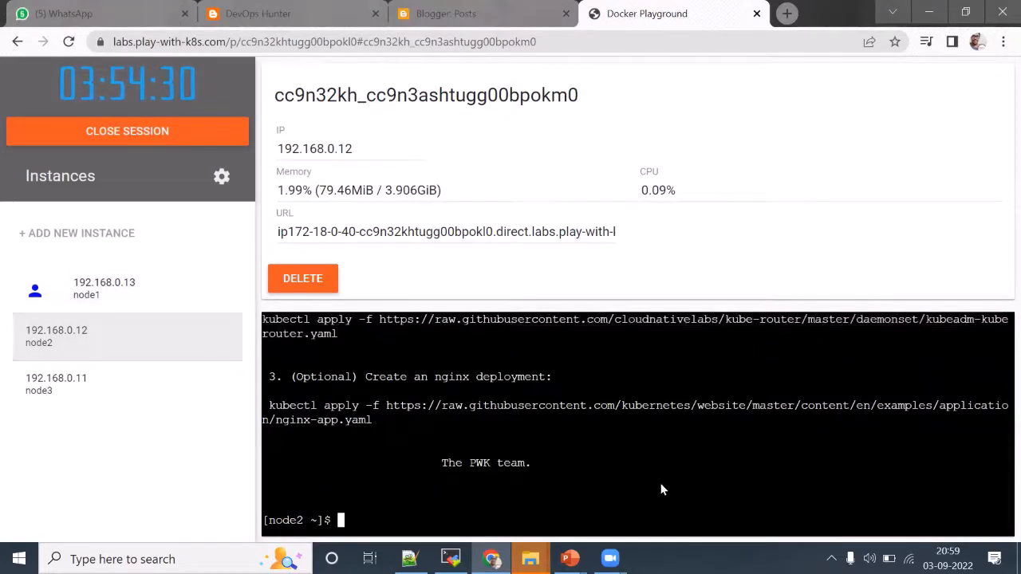
key(ctrl+v)
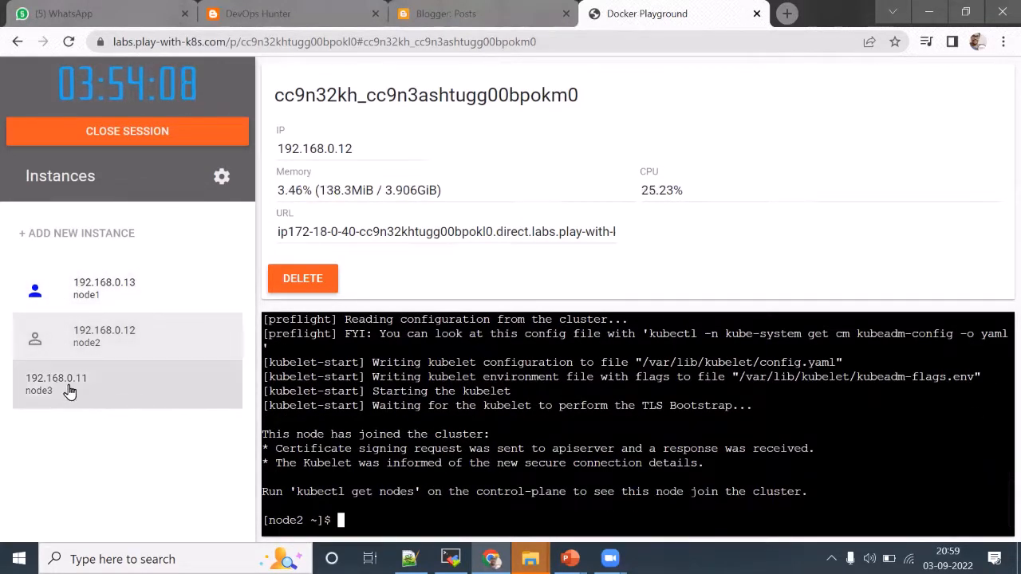
Step: Run kubectl get nodes on node1, then apply the kube-router install command copied from node3
click(80, 299)
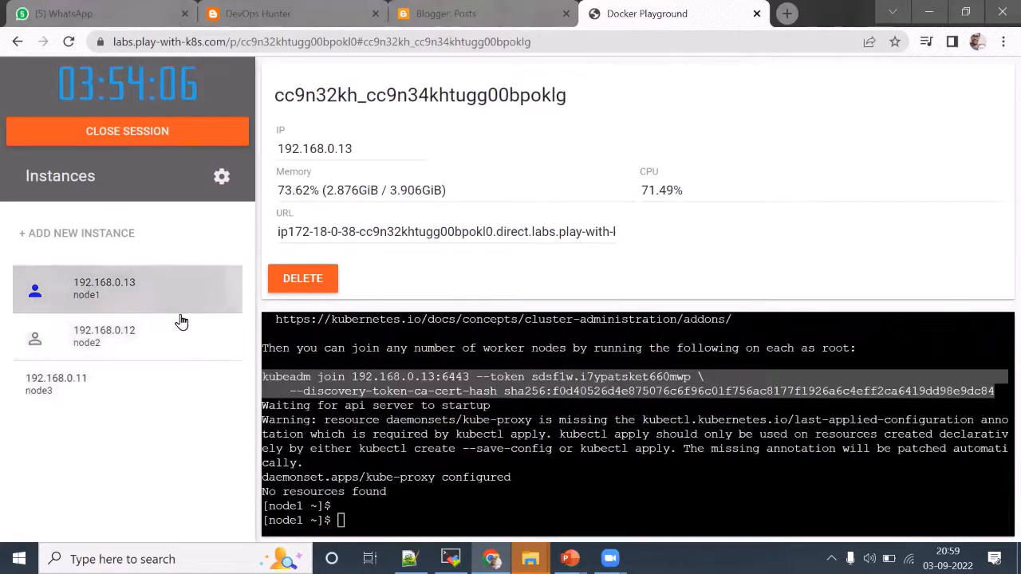
click(562, 487)
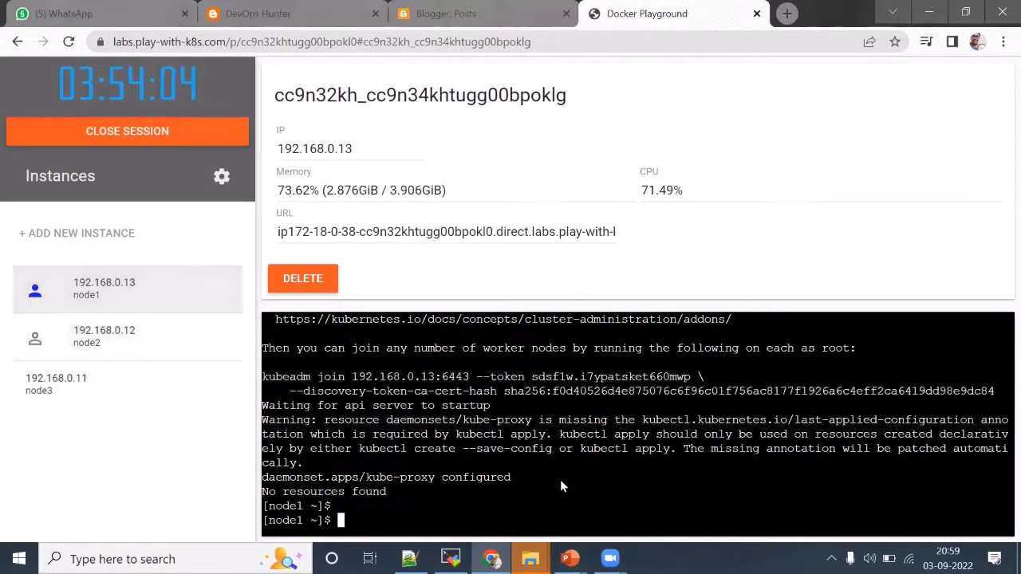
text(kubectl get nodes)
key(Return)
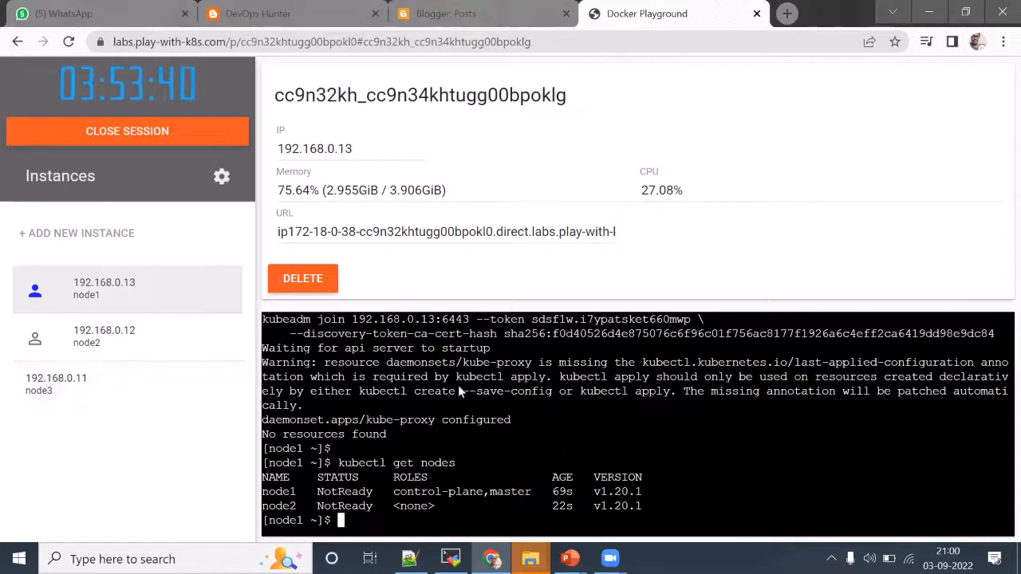
click(85, 387)
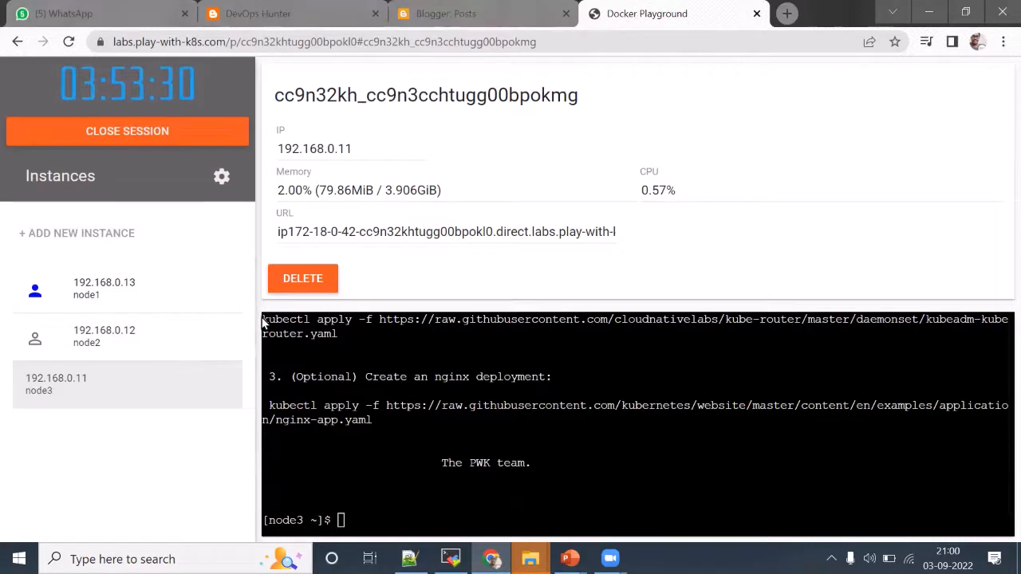
drag(263, 319, 336, 337)
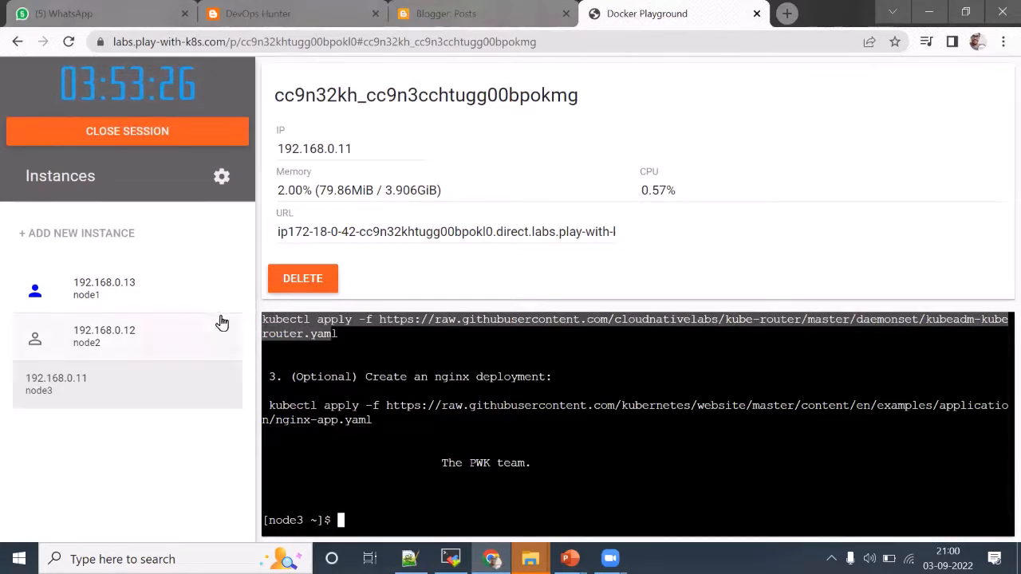
click(128, 289)
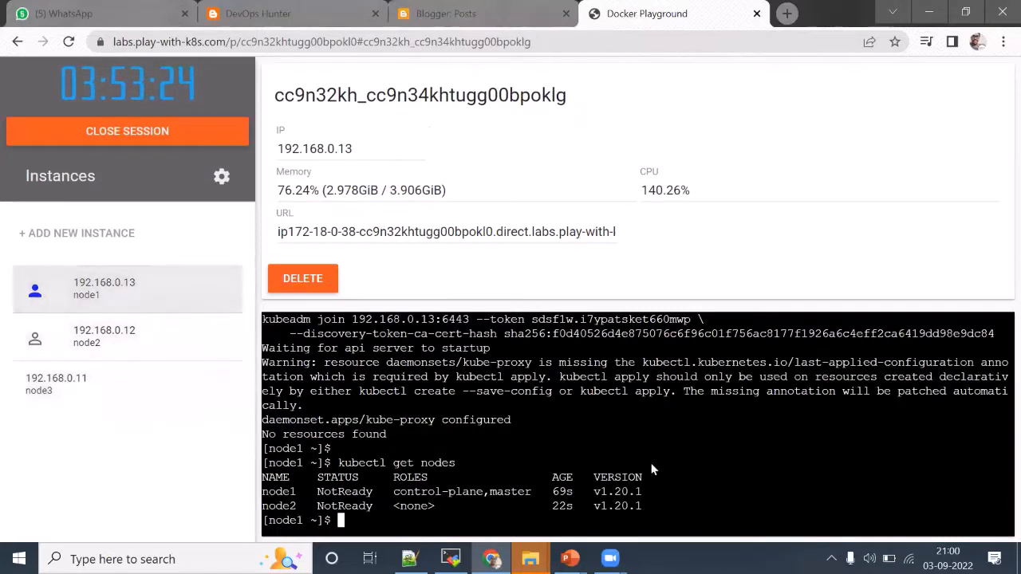
text(kubectl apply -f https://raw.githubusercontent.com/cloudnativelabs/kube-router/master/daemonset/kubeadm-kuberouter.yam)
key(Return)
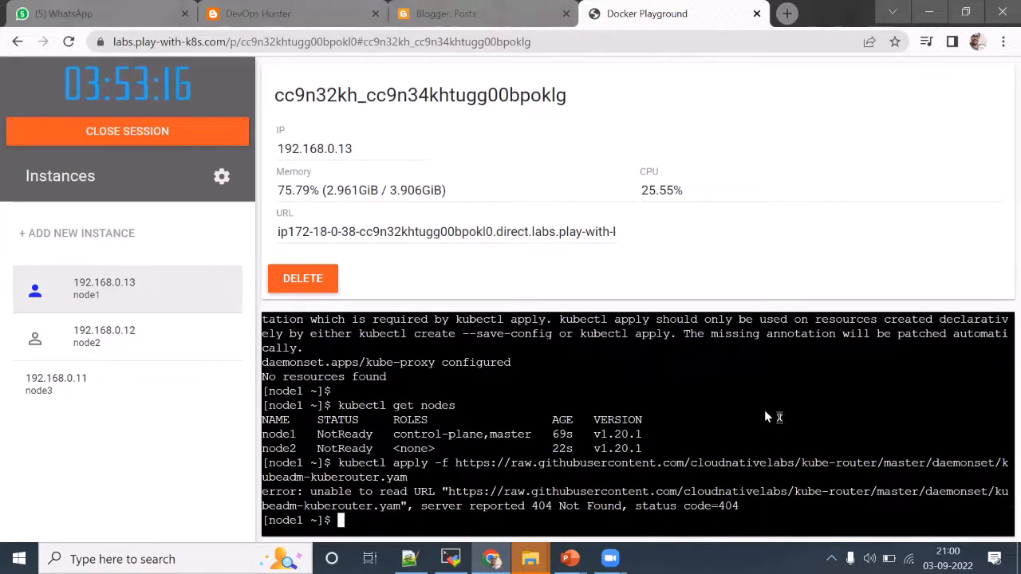
key(Return)
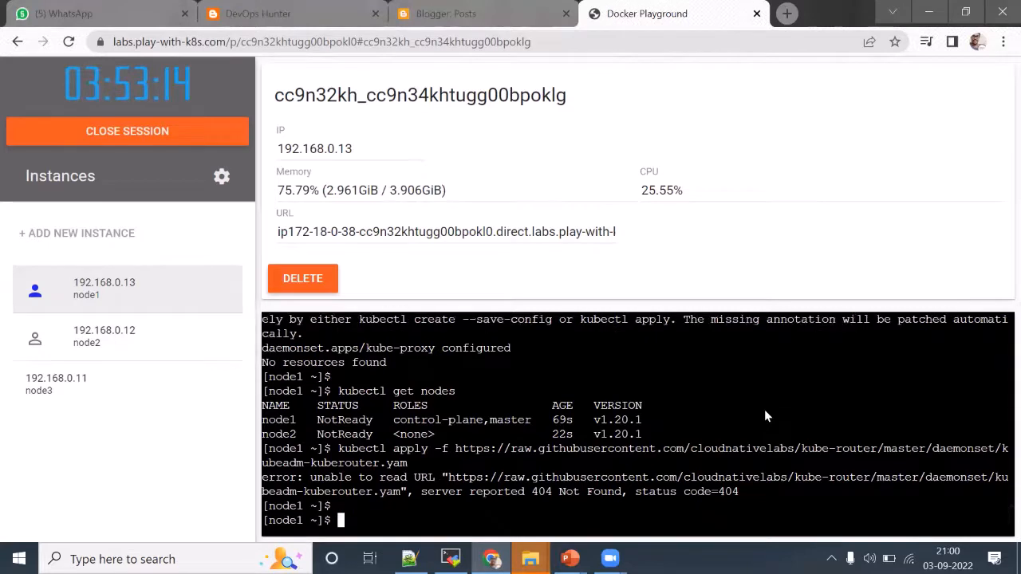
key(Return)
key(Return)
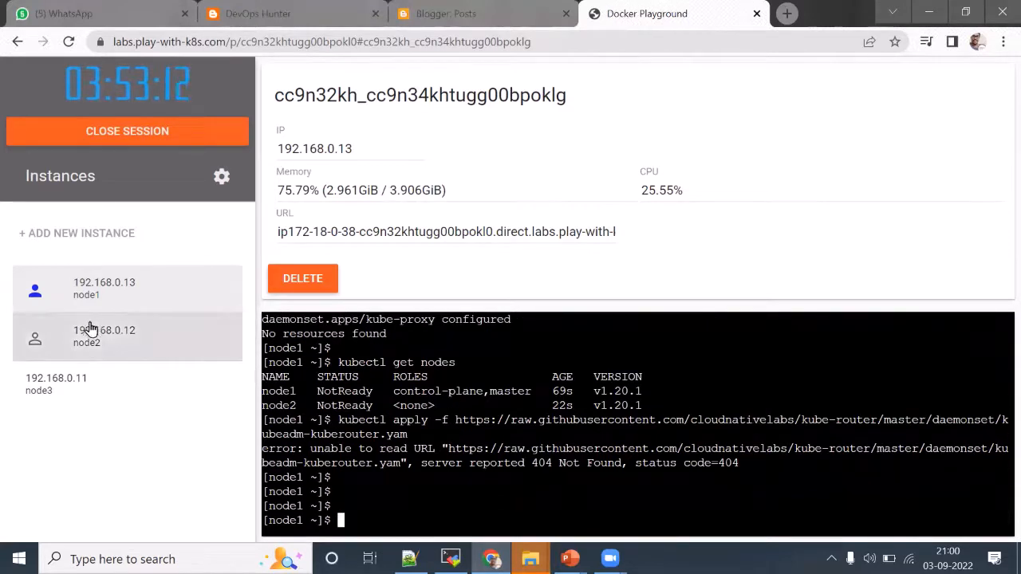
Step: Check node2's join output, list the nodes on node1 again and rerun the kube-router install
click(93, 337)
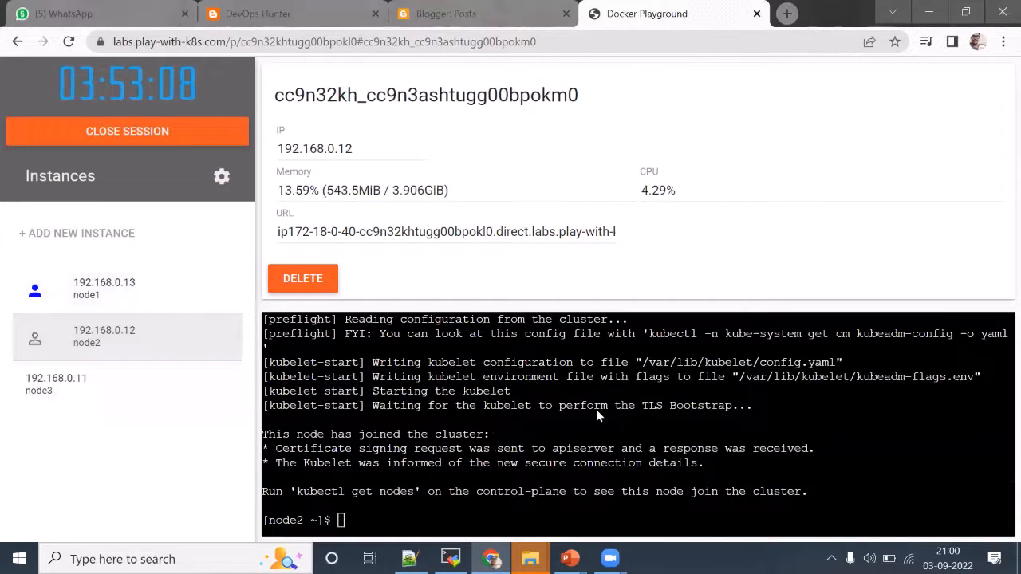
click(82, 293)
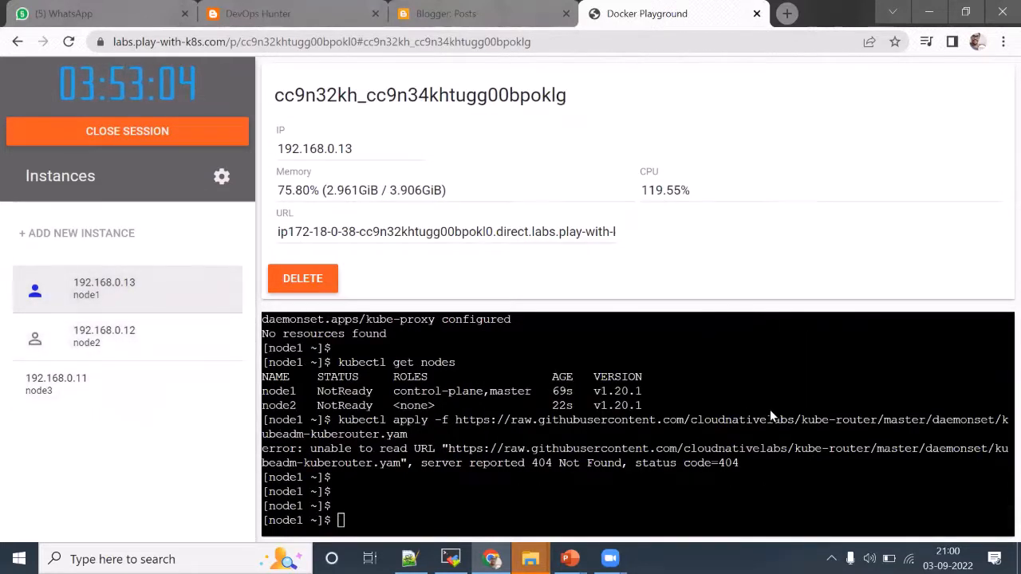
text(kubectl )
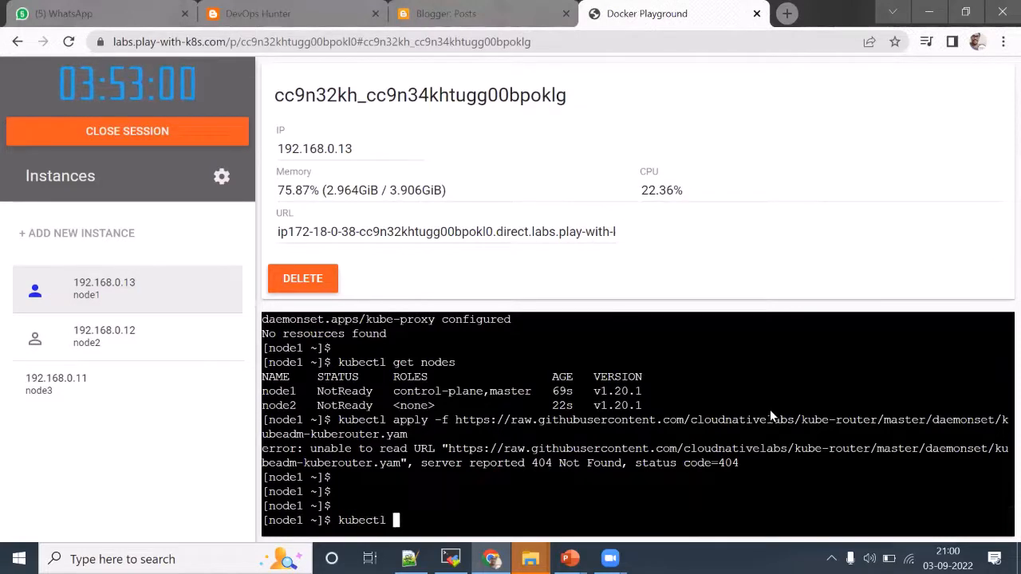
text(get nodes)
key(Return)
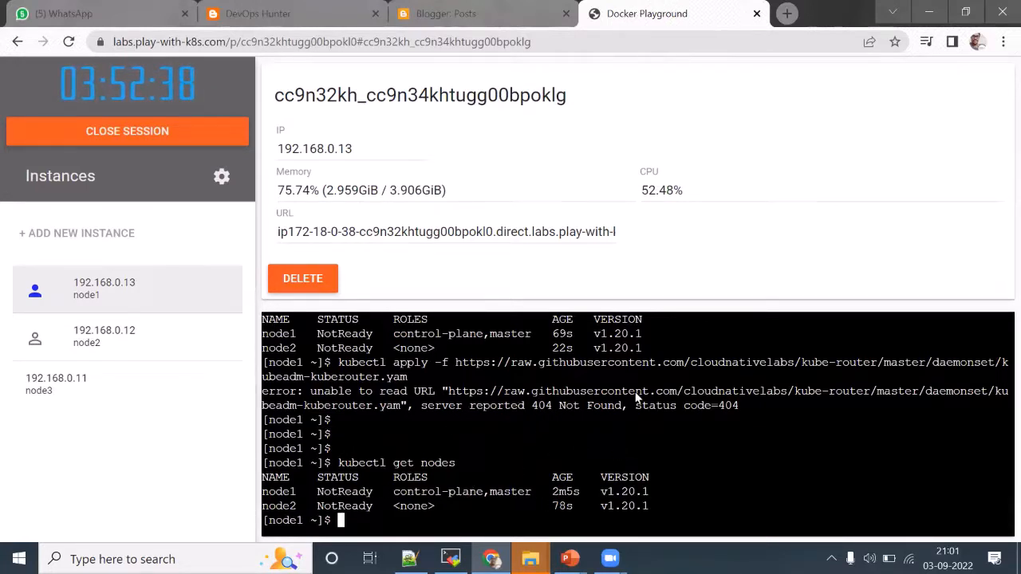
key(Up)
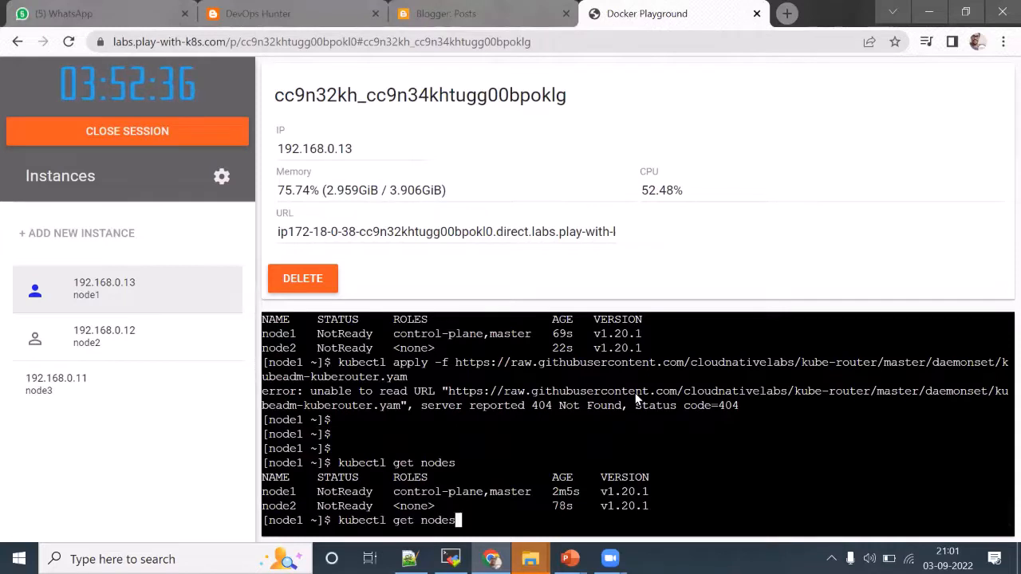
key(Up)
key(Return)
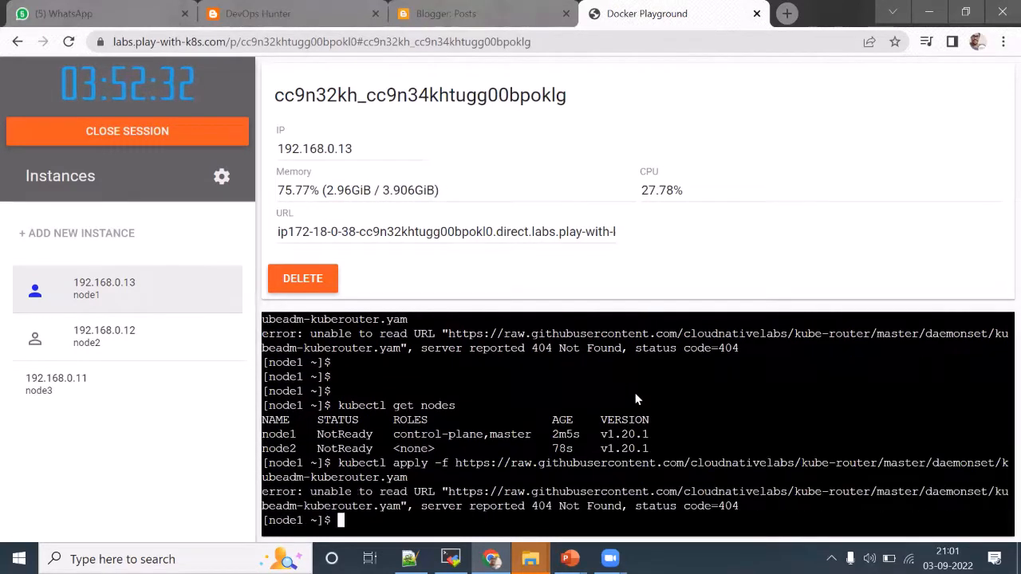
Step: Fix the .yaml typo in the kube-router command, run it, and confirm node1 and node2 listed NotReady
key(Up)
text(l)
key(Return)
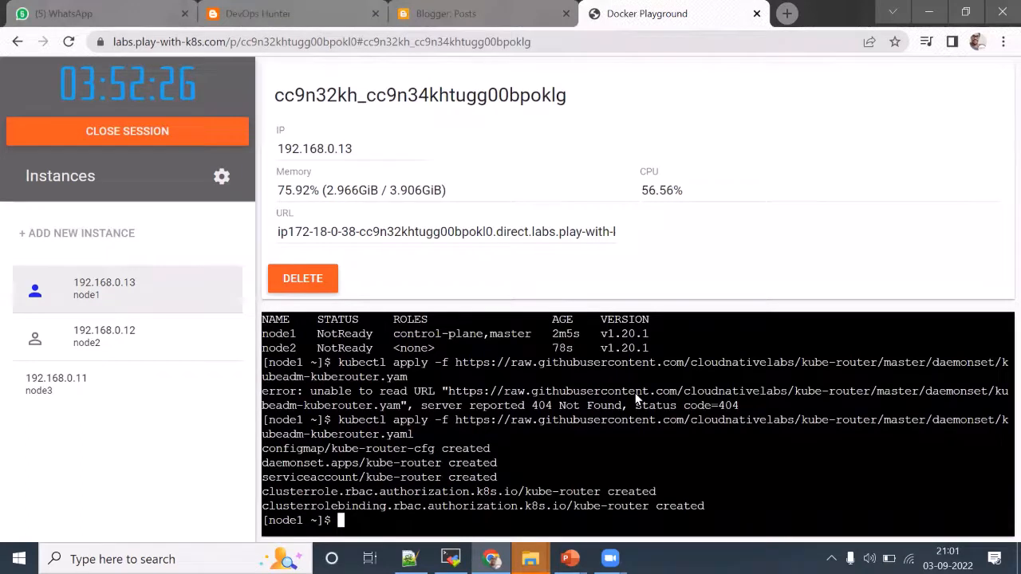
key(Up)
key(Up)
key(Up)
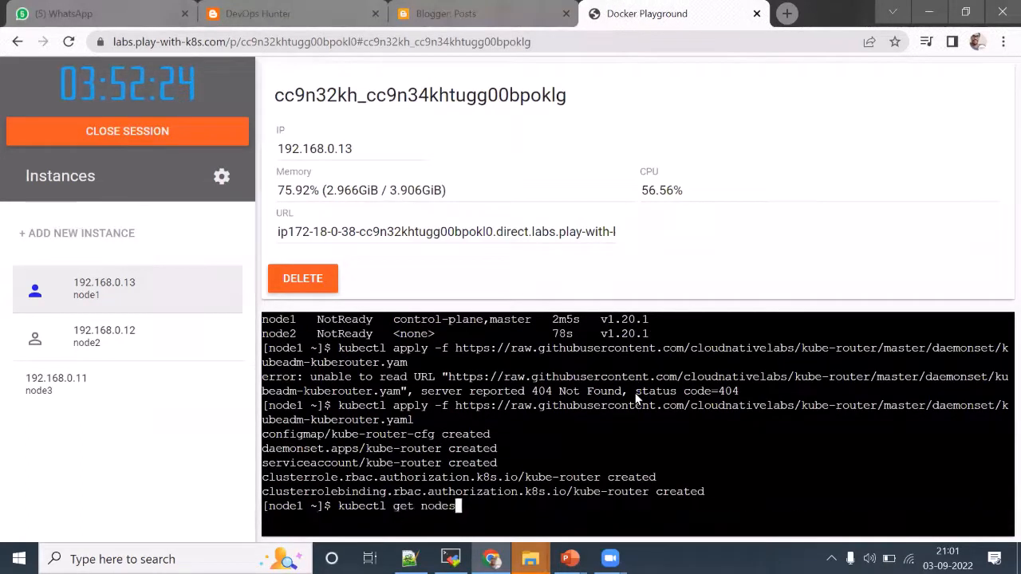
key(Return)
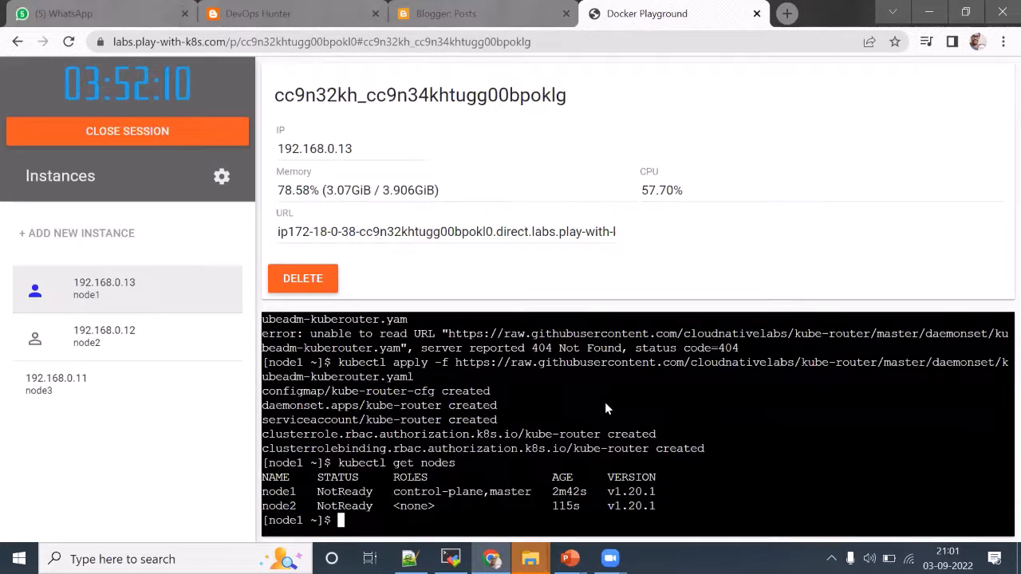
key(Up)
key(Return)
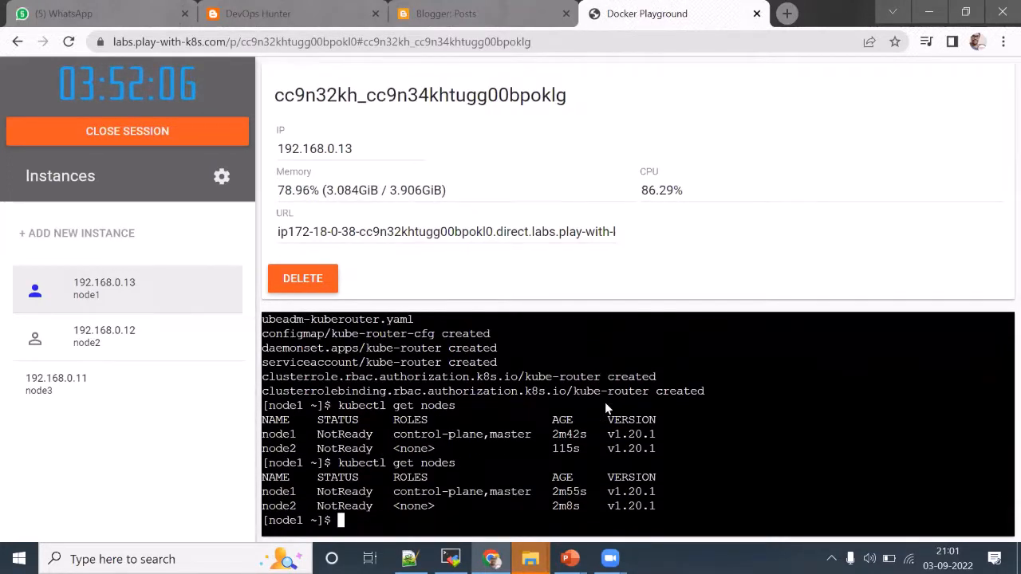
text(clear)
Step: Clear the terminal and show kubectl version, then as YAML: client v1.20.1, server v1.20.15
key(Return)
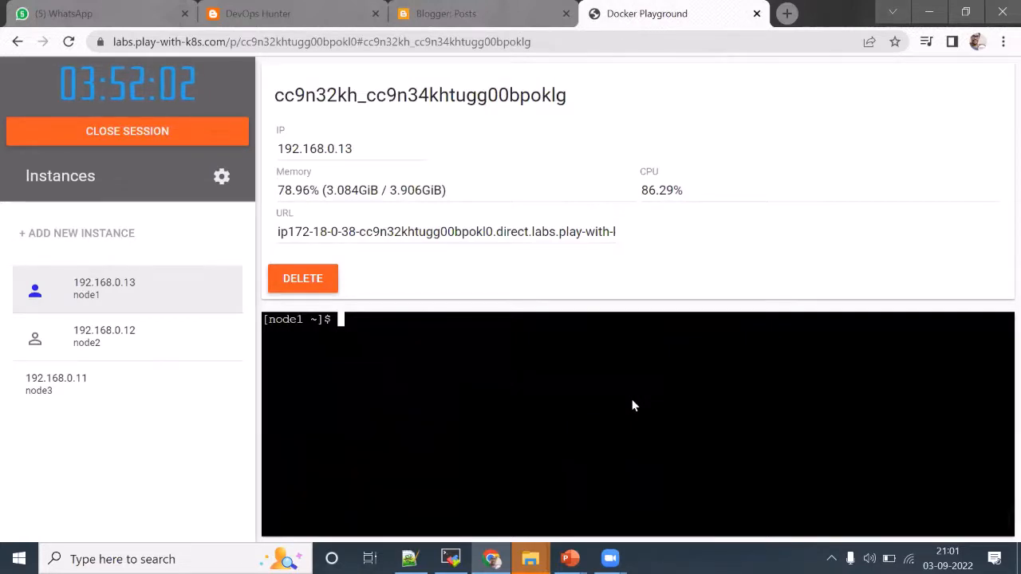
text(kubect)
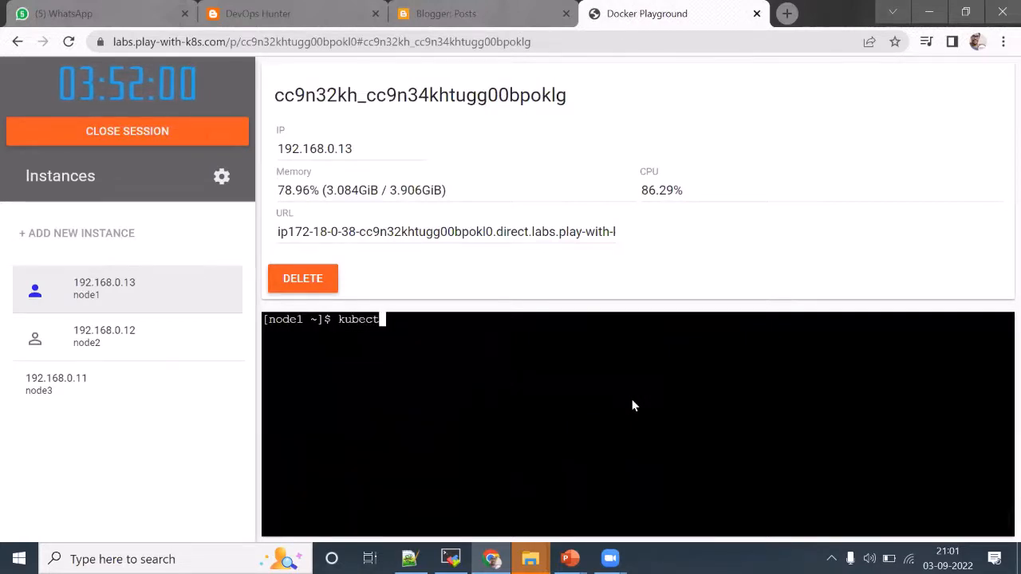
text(l )
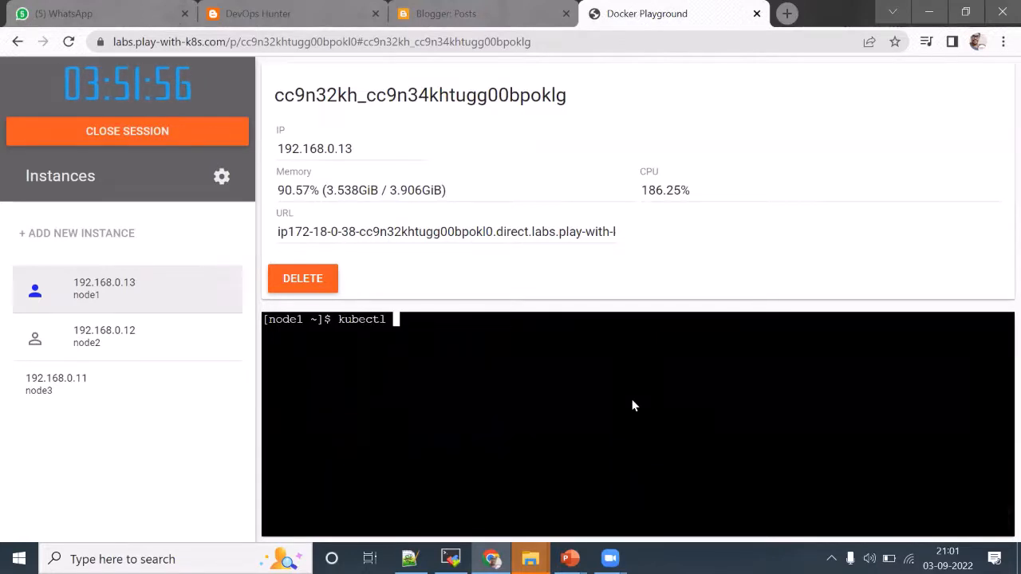
text(-)
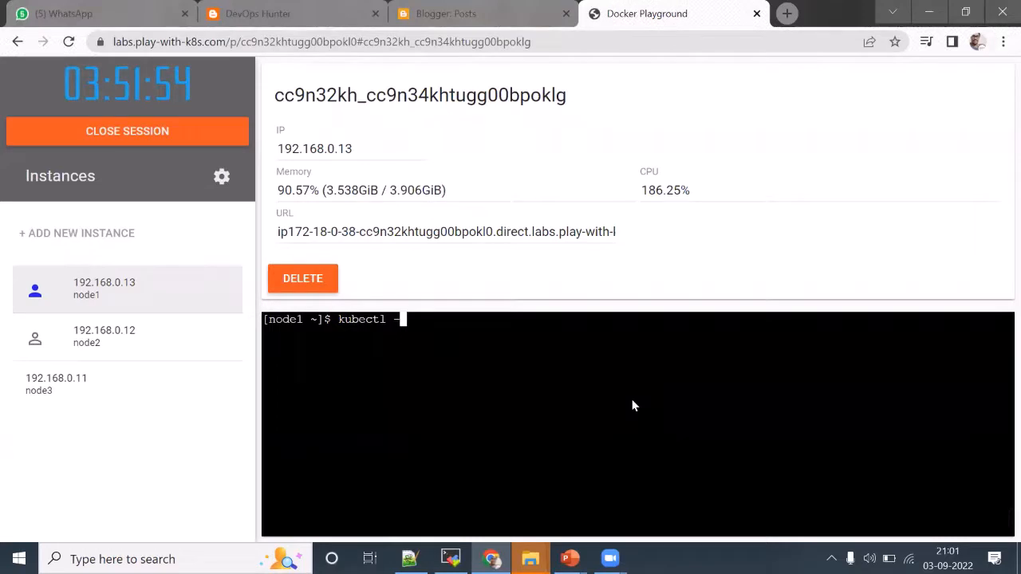
key(BackSpace)
text(version)
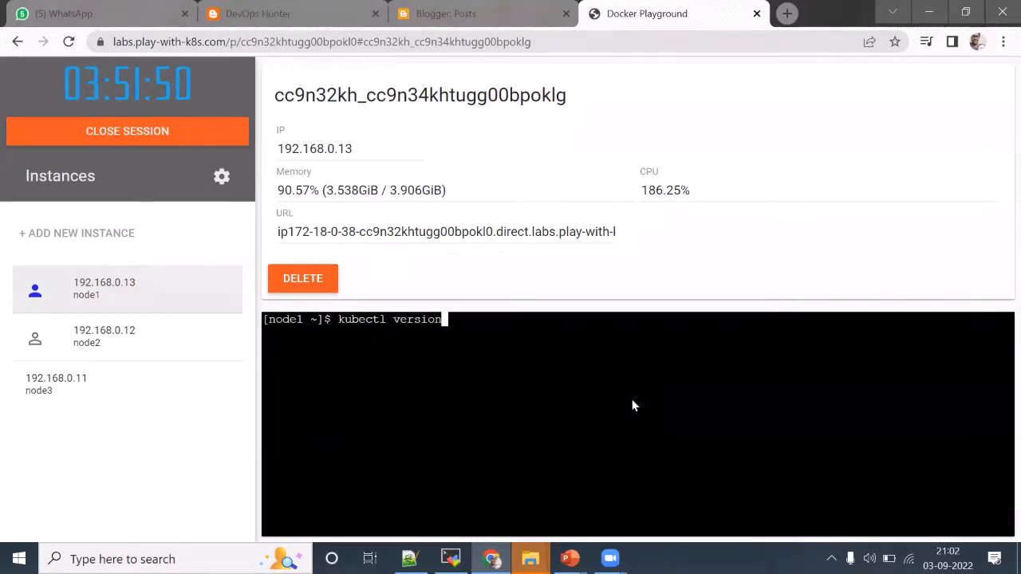
key(Return)
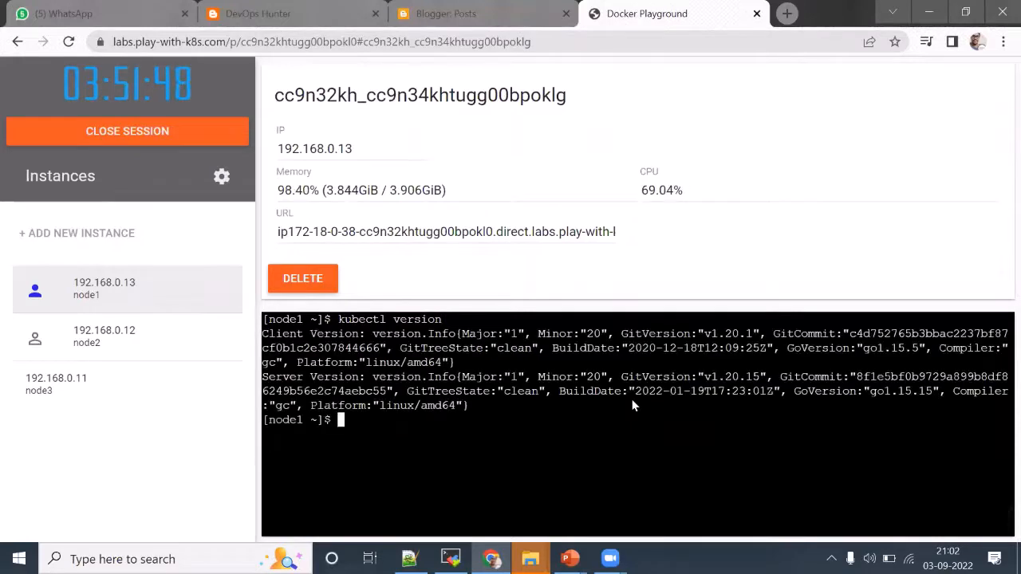
key(Up)
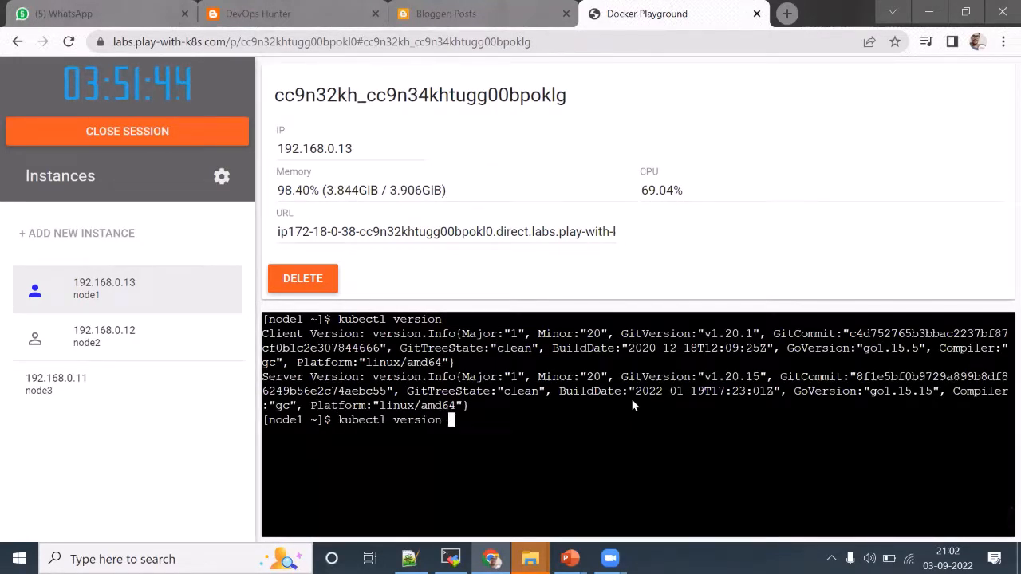
text(-o )
text(y)
text(aml)
key(Return)
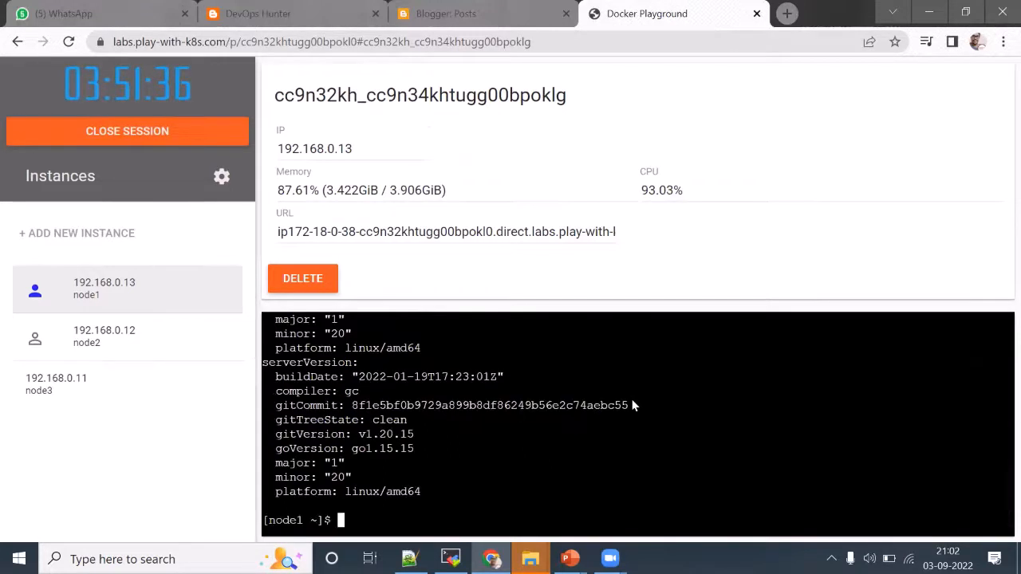
scroll(444, 438, up, 3)
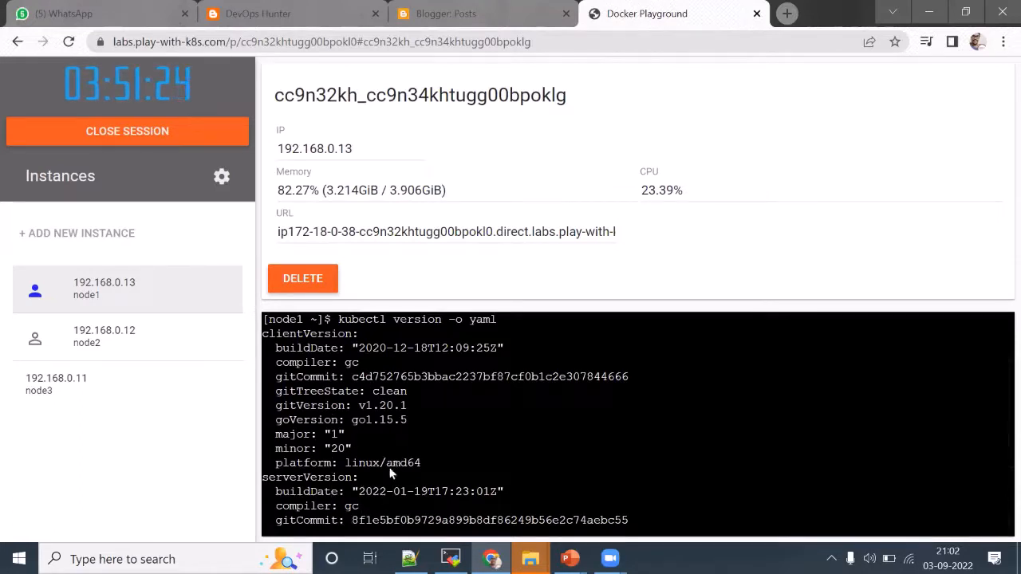
scroll(387, 473, down, 3)
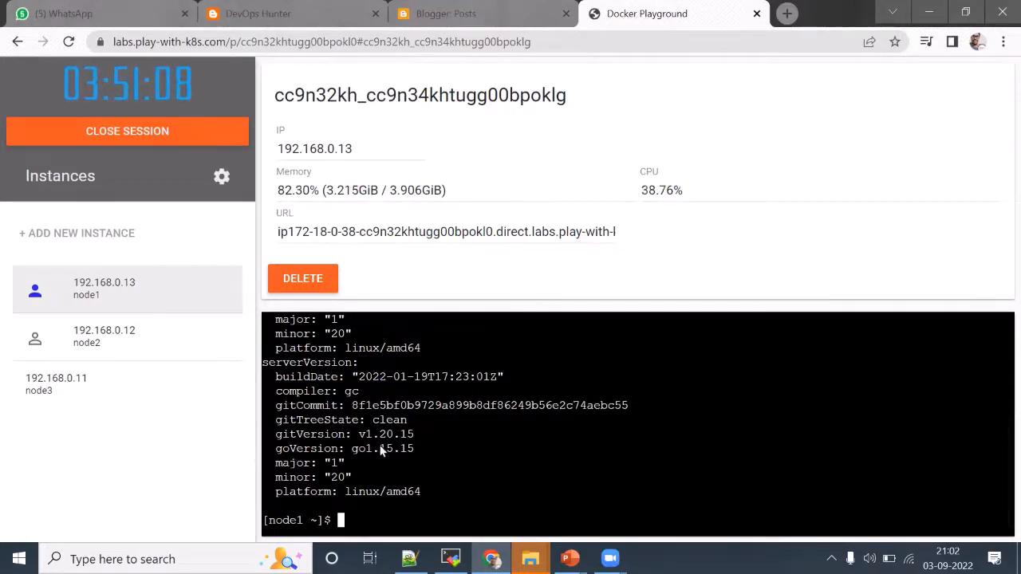
scroll(508, 472, up, 5)
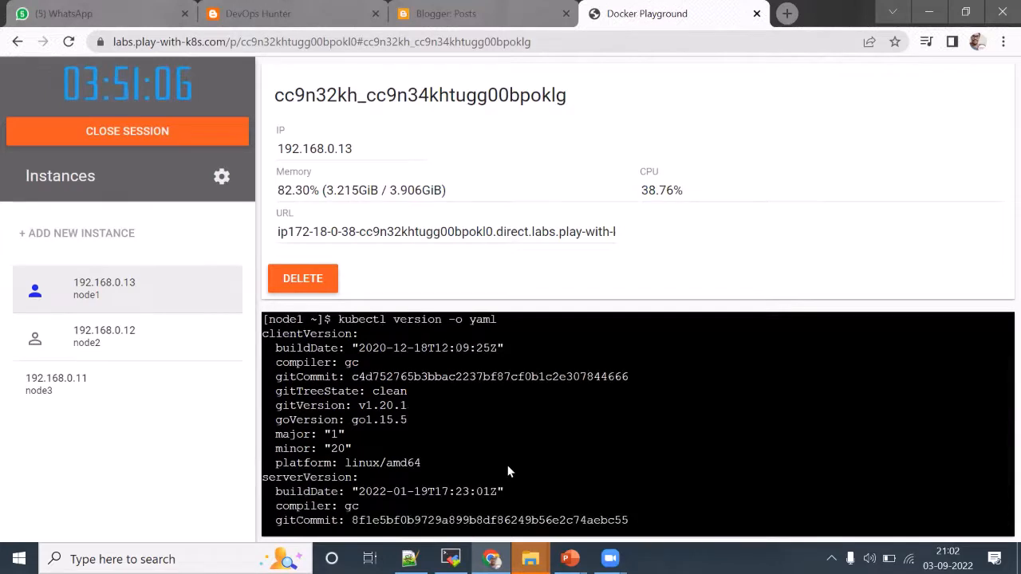
scroll(474, 431, down, 5)
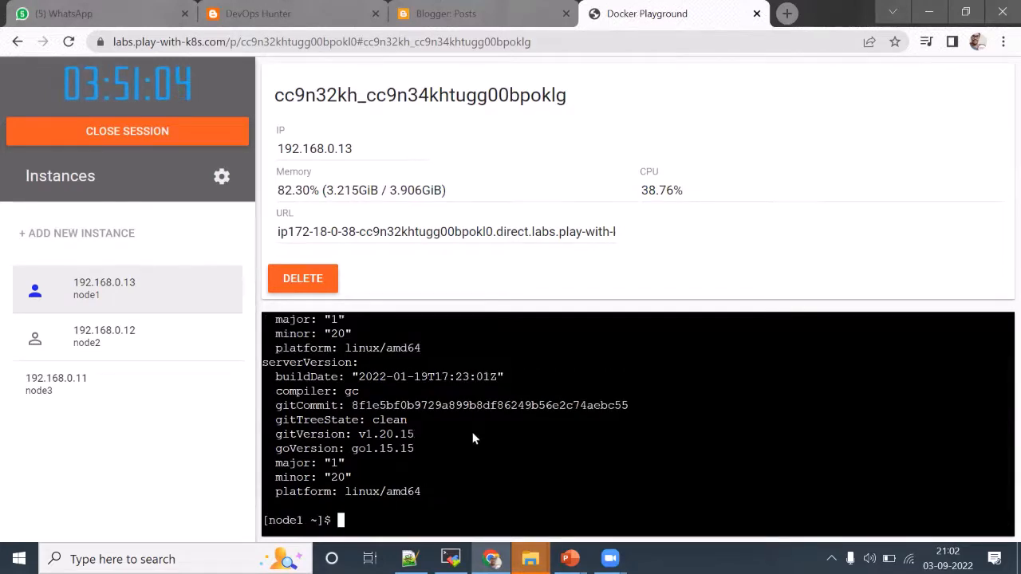
text(kub)
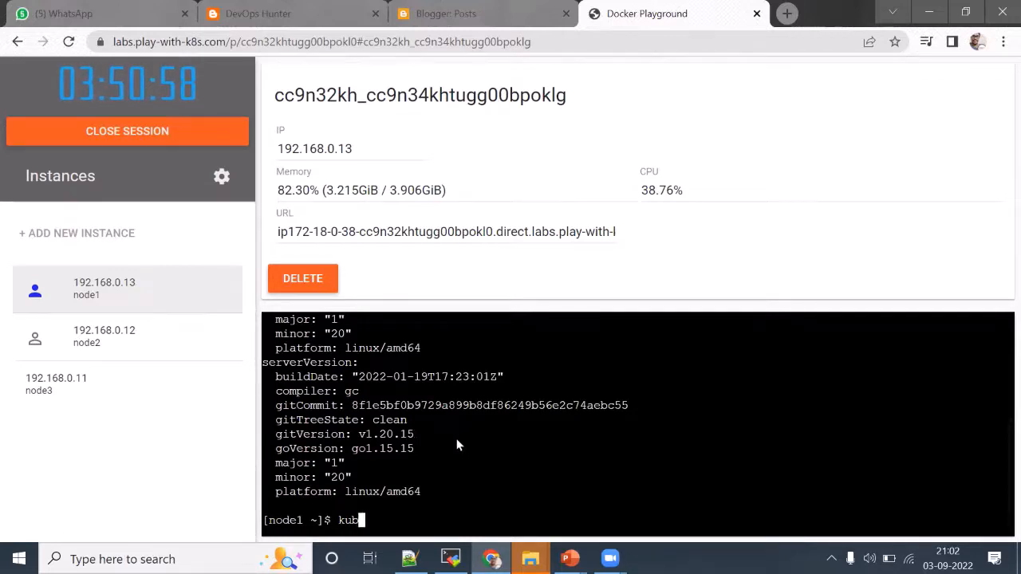
text(eadm )
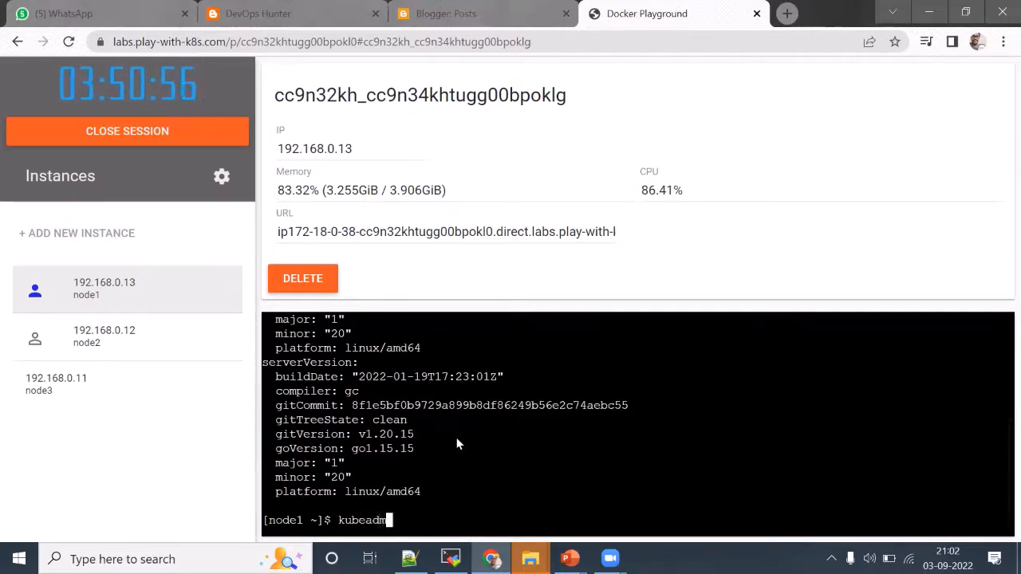
text(version)
Step: Show kubeadm version v1.20.1, then in YAML form, highlighting the goVersion go1.15.5 line
key(Return)
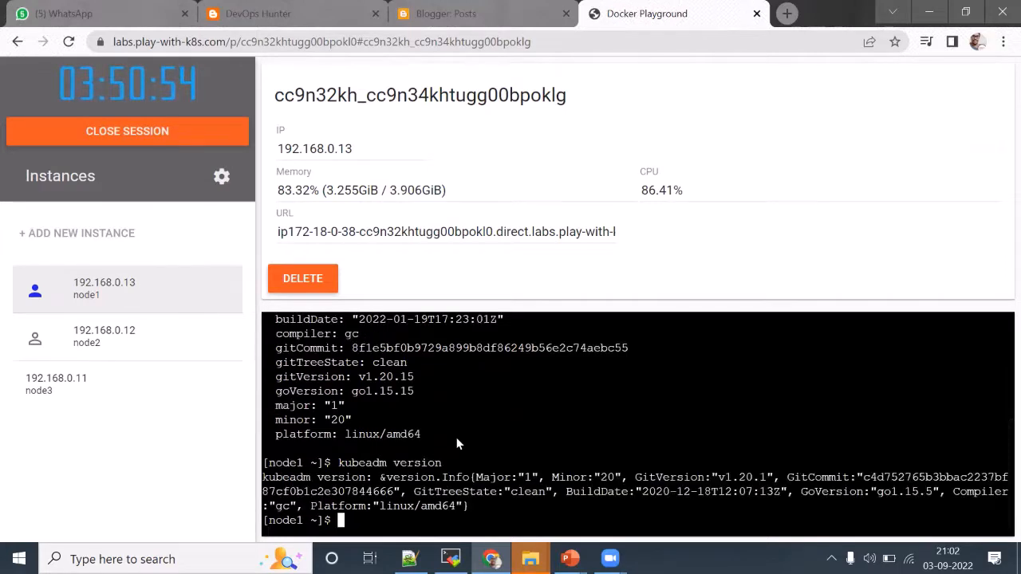
key(Up)
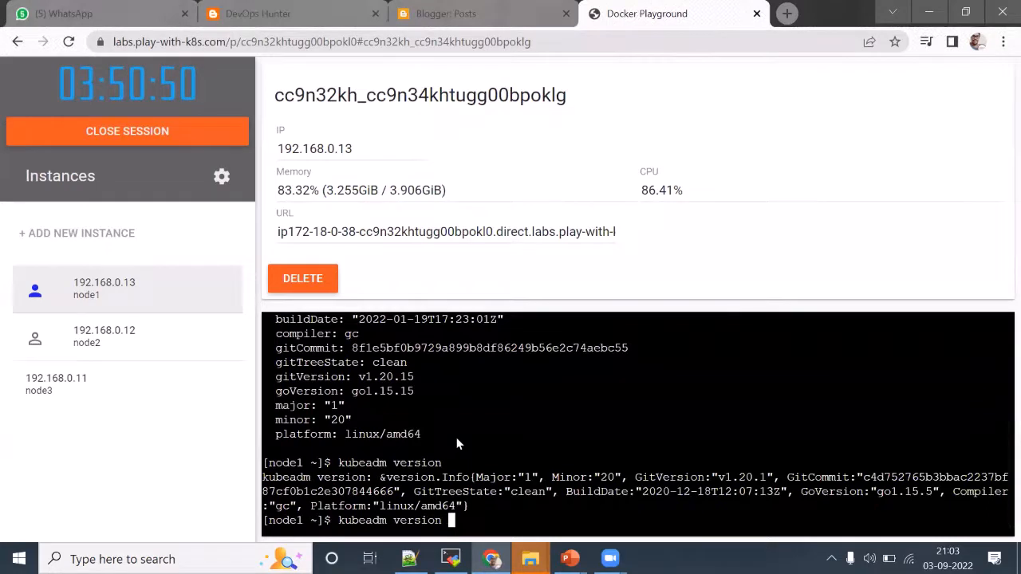
text(-o )
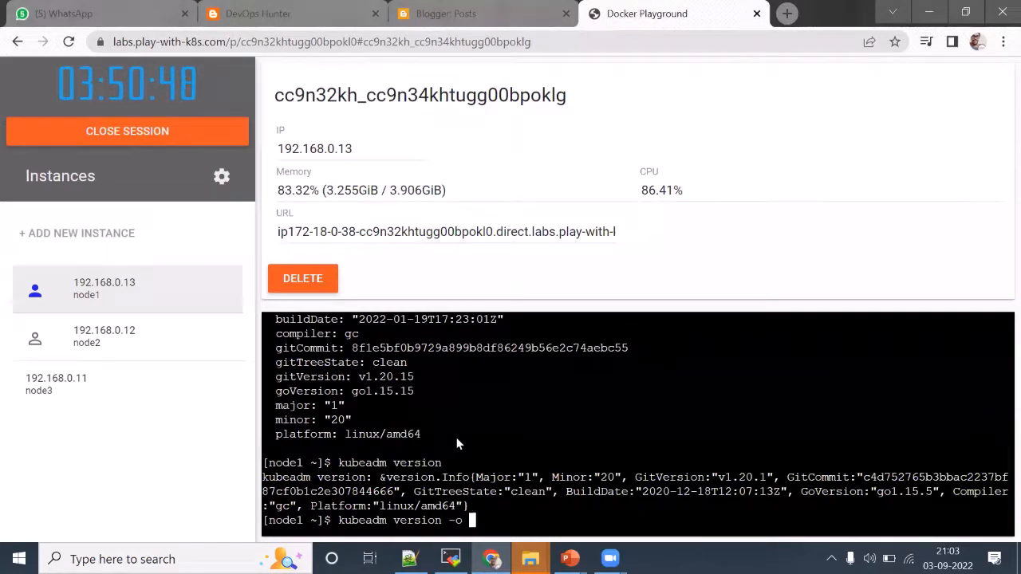
text(yaml)
key(Return)
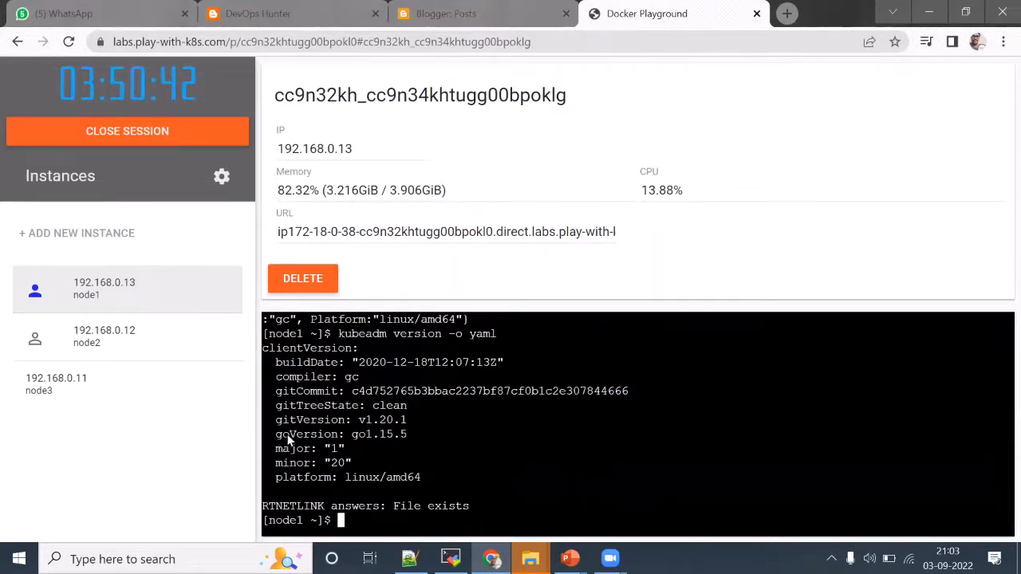
mouse_move(277, 439)
mouse_down()
mouse_move(353, 443)
mouse_move(403, 432)
mouse_up()
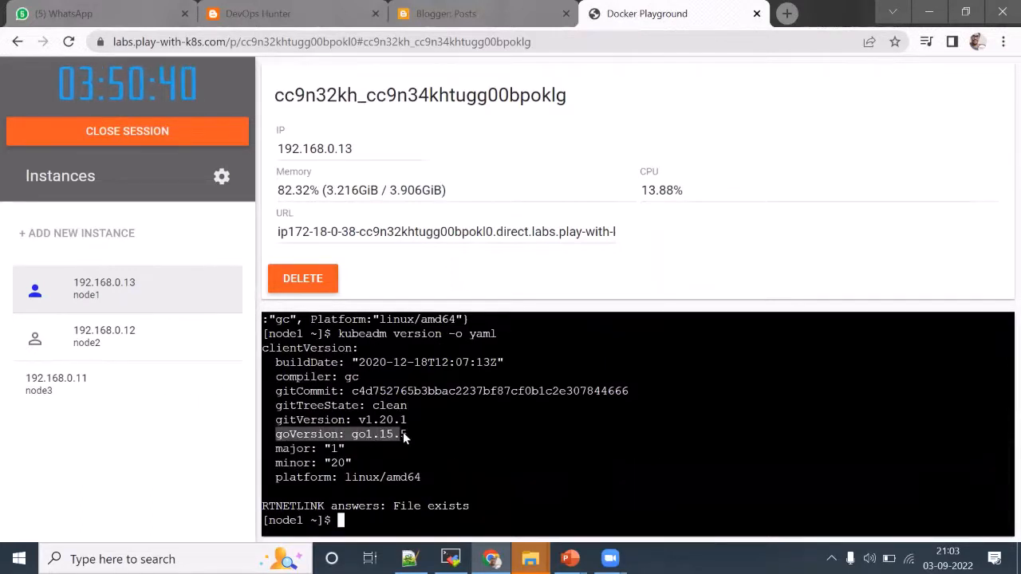
click(451, 429)
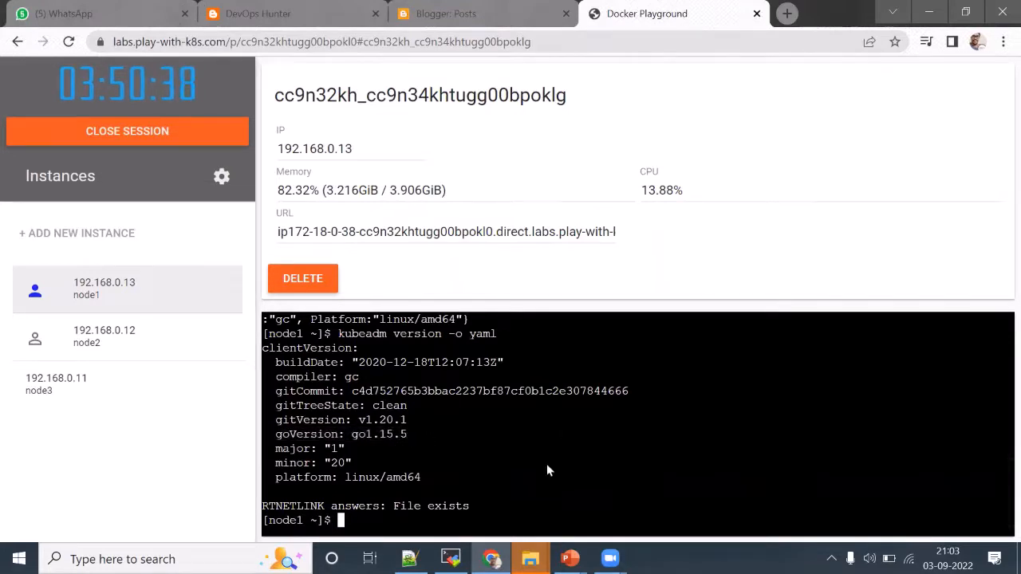
scroll(513, 438, up, 3)
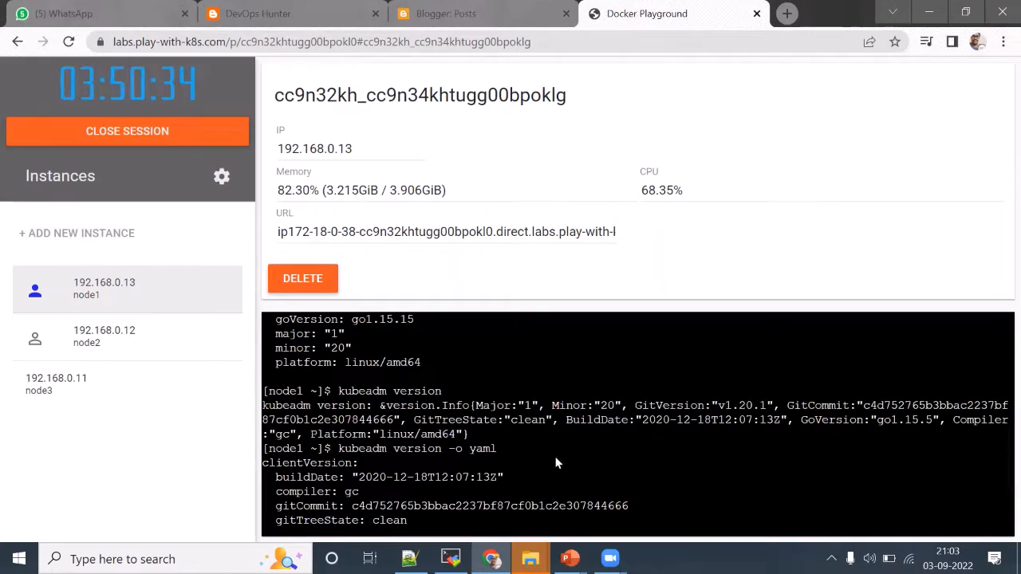
Step: Paste the join command on node2 and copy the full kubeadm join command from its terminal
click(104, 345)
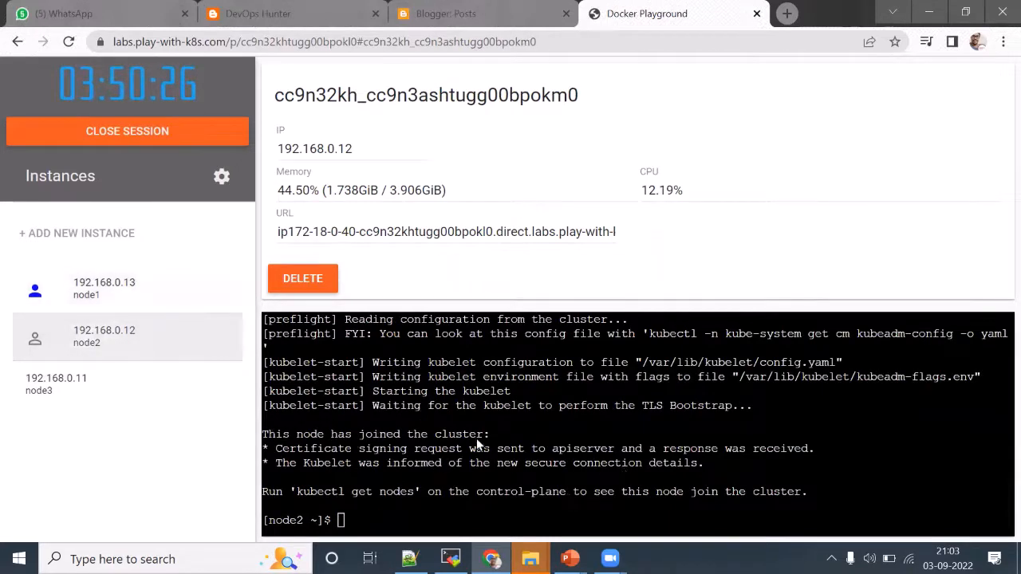
click(468, 459)
key(ctrl+v)
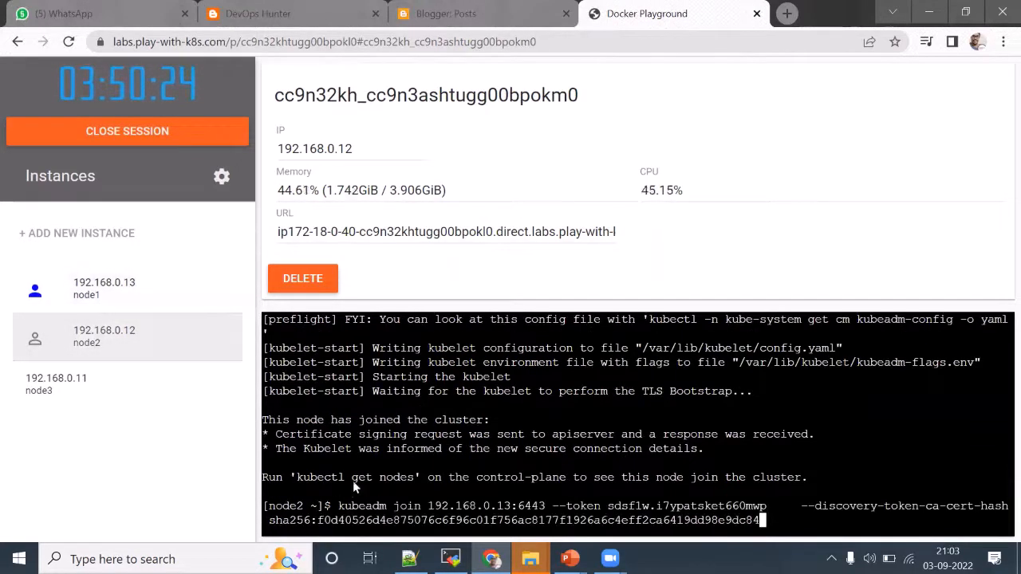
drag(391, 510, 758, 520)
key(ctrl+c)
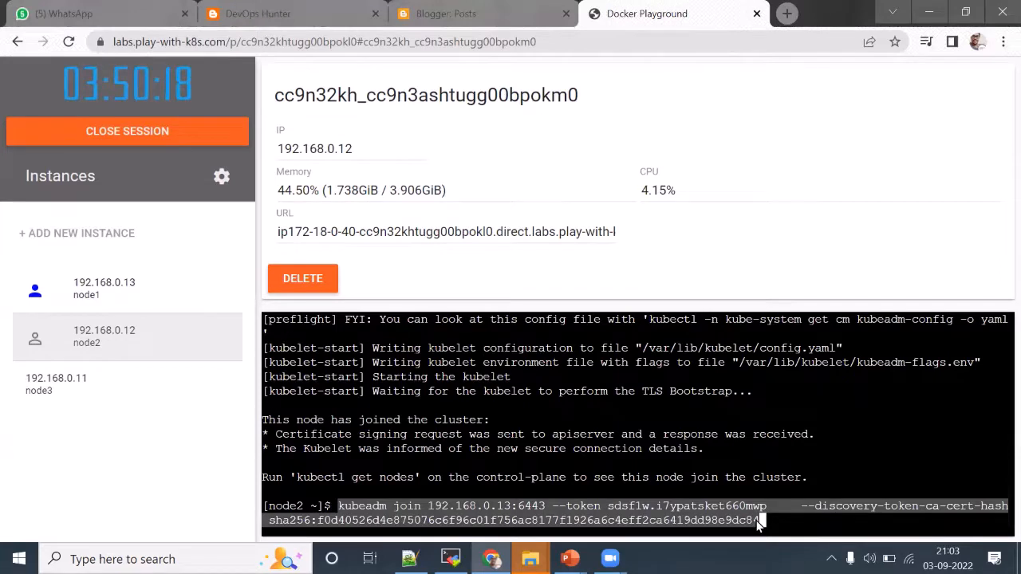
Step: Run the kubeadm join command on node3 so it joins the cluster, then return to node1
click(98, 399)
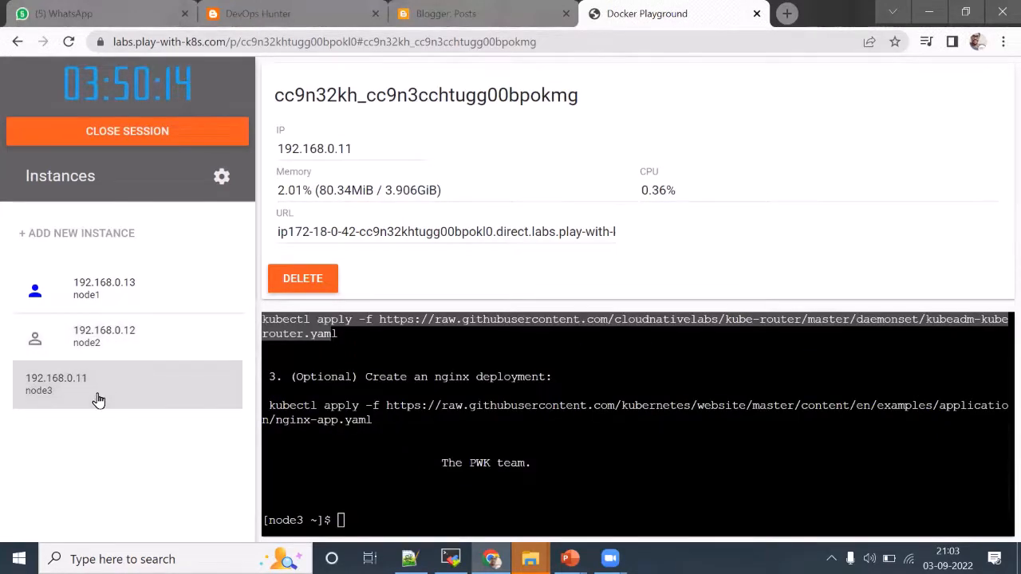
click(532, 420)
key(ctrl+v)
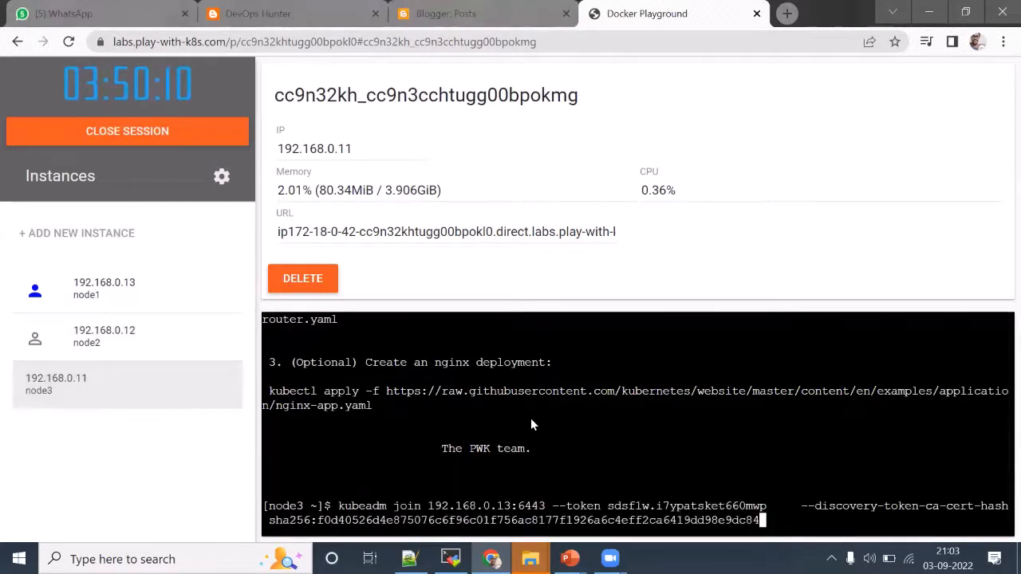
key(Return)
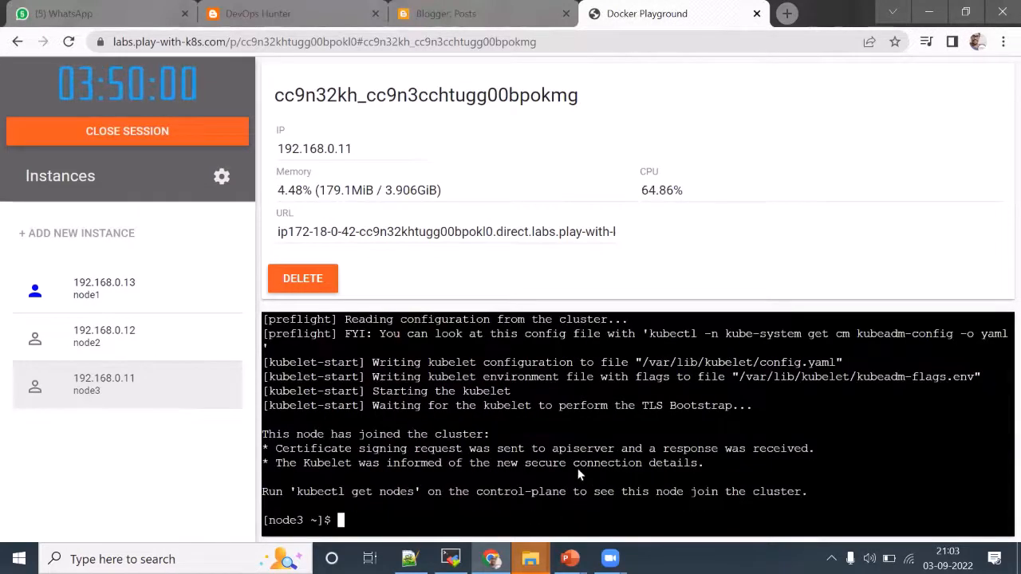
click(80, 290)
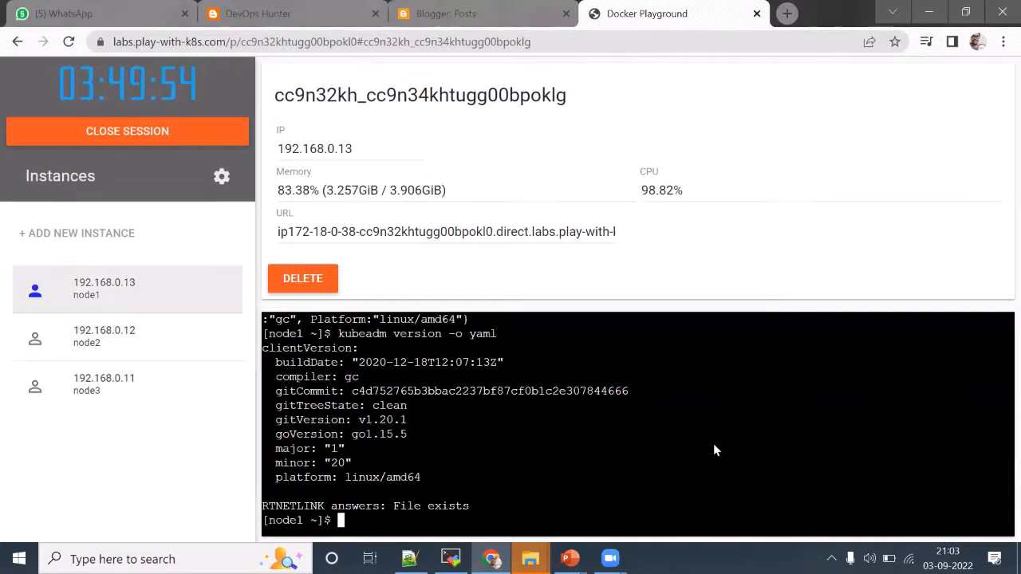
text(clear)
Step: Run kubectl get no on node1, showing node1 and node2 Ready and node3 NotReady
key(Return)
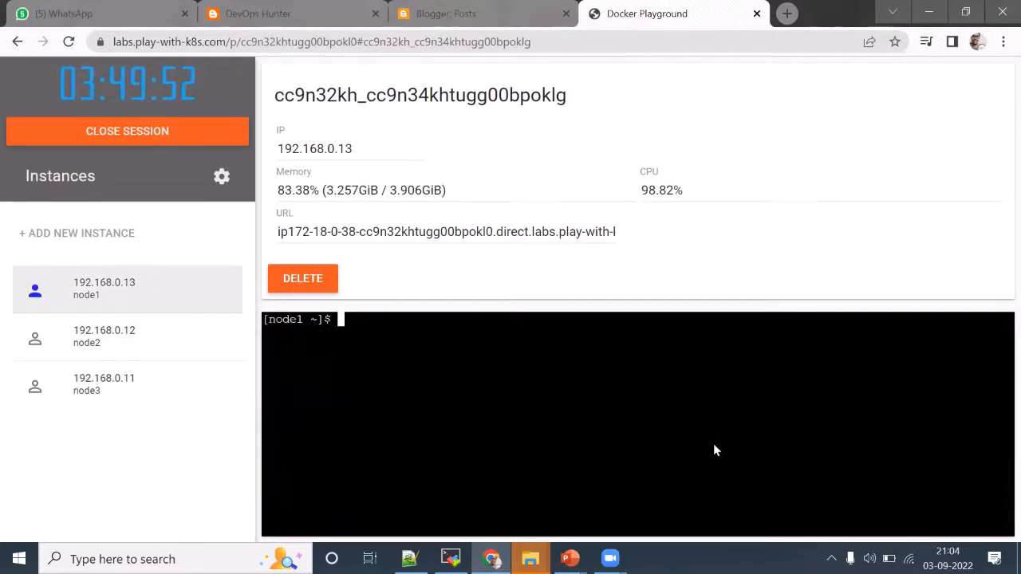
text(kubectl get no)
key(Return)
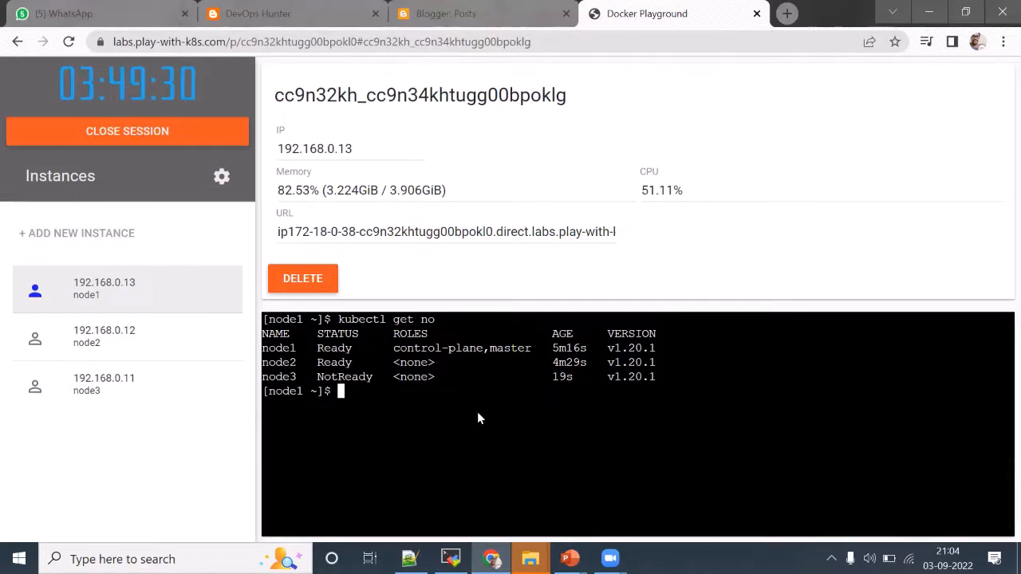
text(kubectl get)
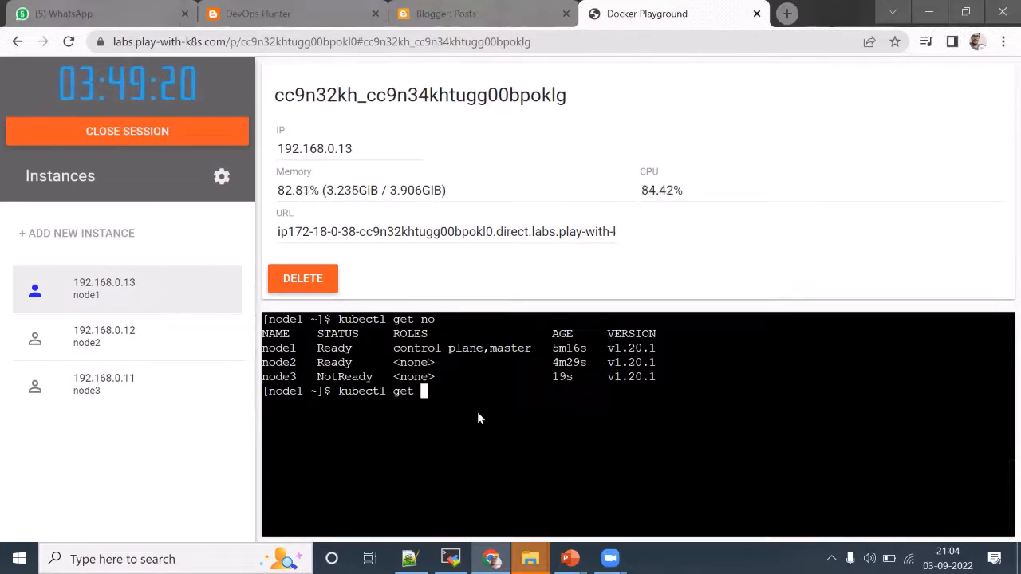
text( --h)
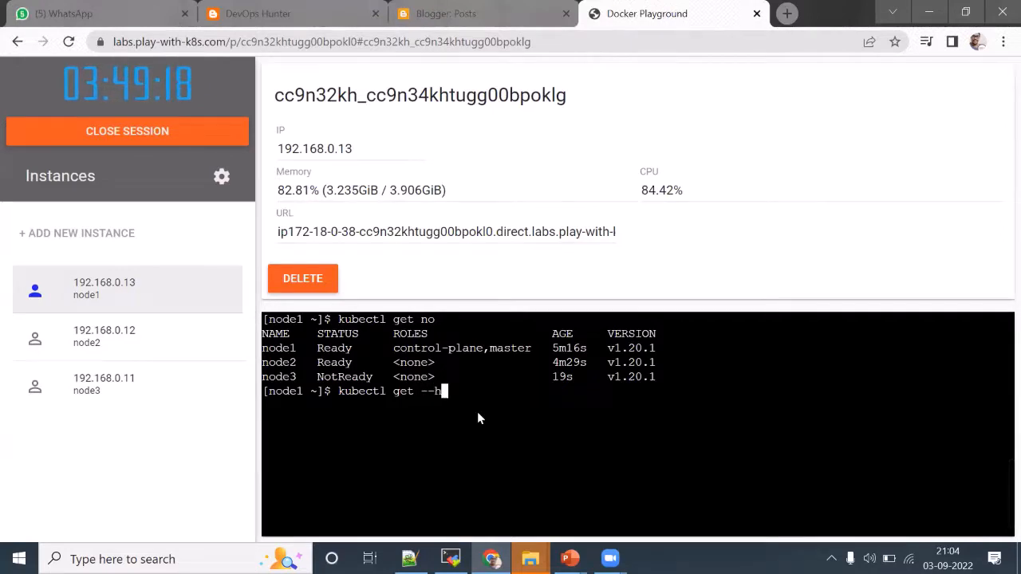
text(elp)
Step: Show kubectl get --help, then run its 'kubectl get pods' example, reporting no pods in default
key(Return)
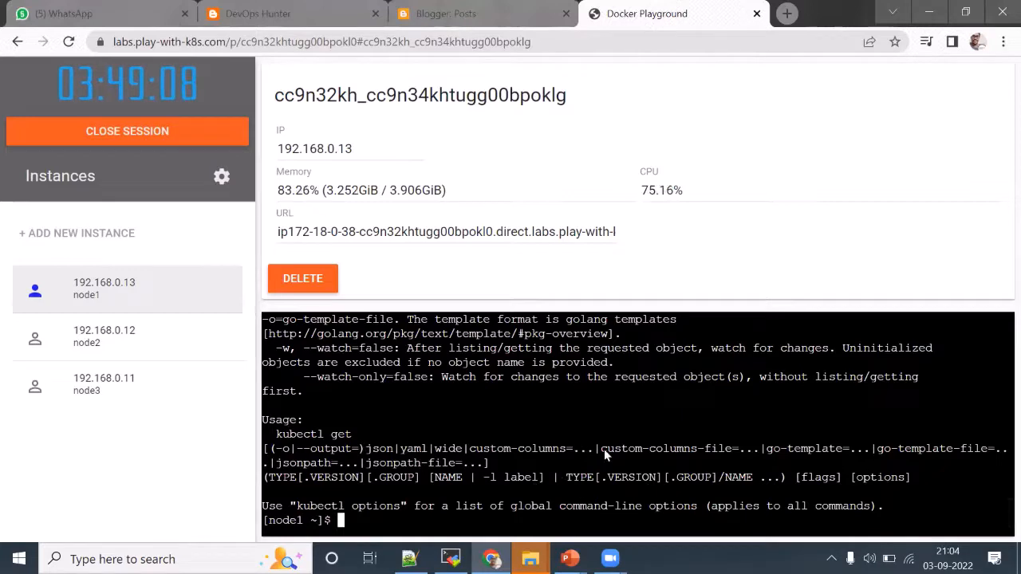
scroll(658, 469, up, 5)
scroll(658, 469, up, 2)
scroll(658, 469, up, 3)
scroll(658, 469, up, 2)
scroll(658, 469, up, 3)
scroll(656, 469, up, 5)
scroll(655, 469, up, 2)
scroll(592, 470, down, 5)
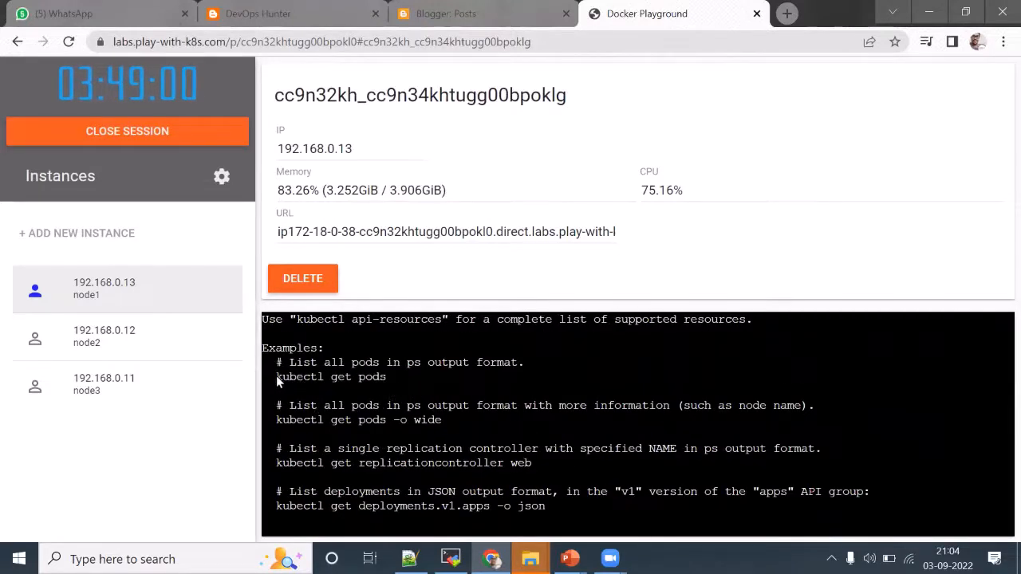
drag(276, 382, 390, 377)
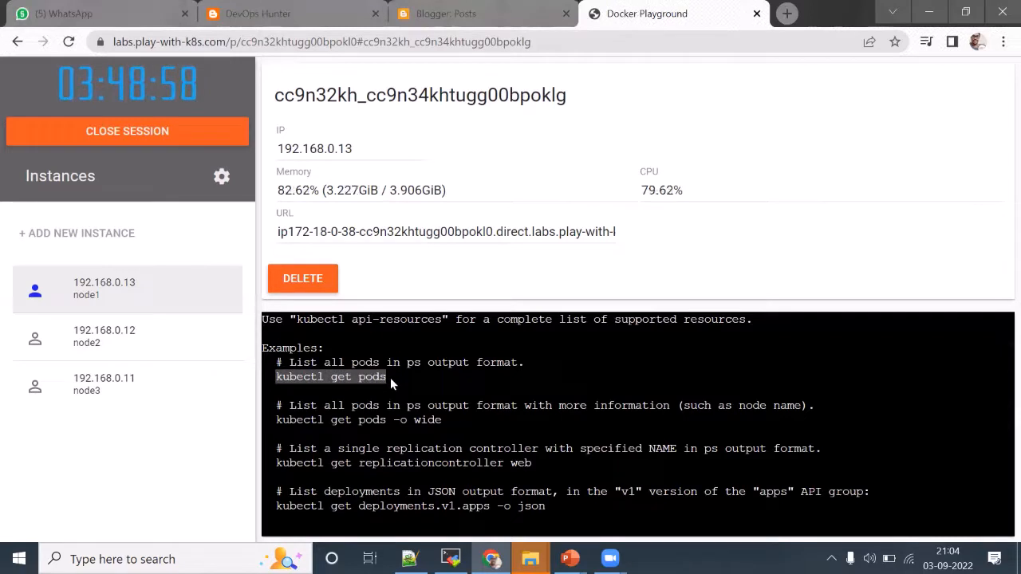
key(ctrl+v)
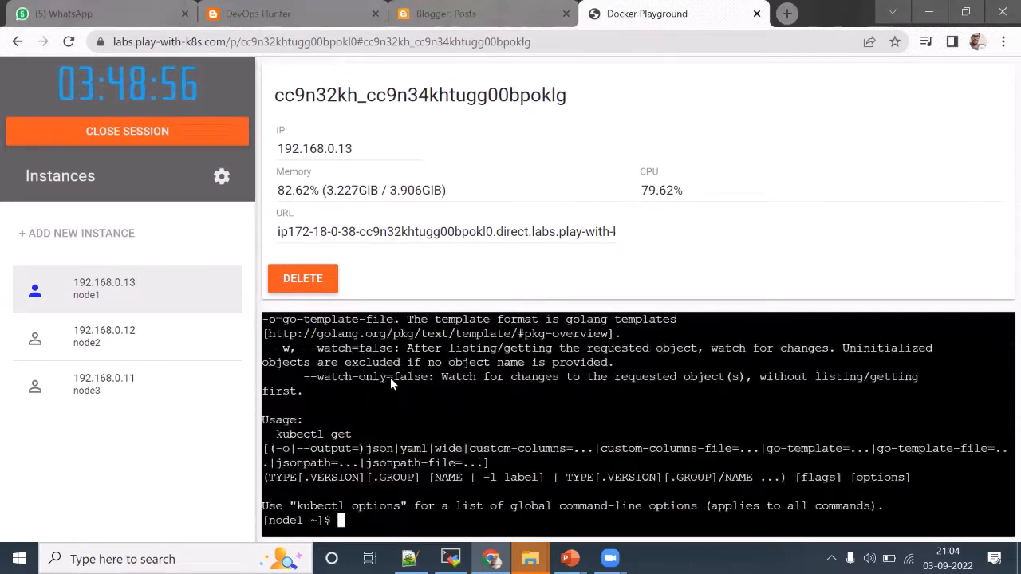
key(Return)
text(kubectl get pods)
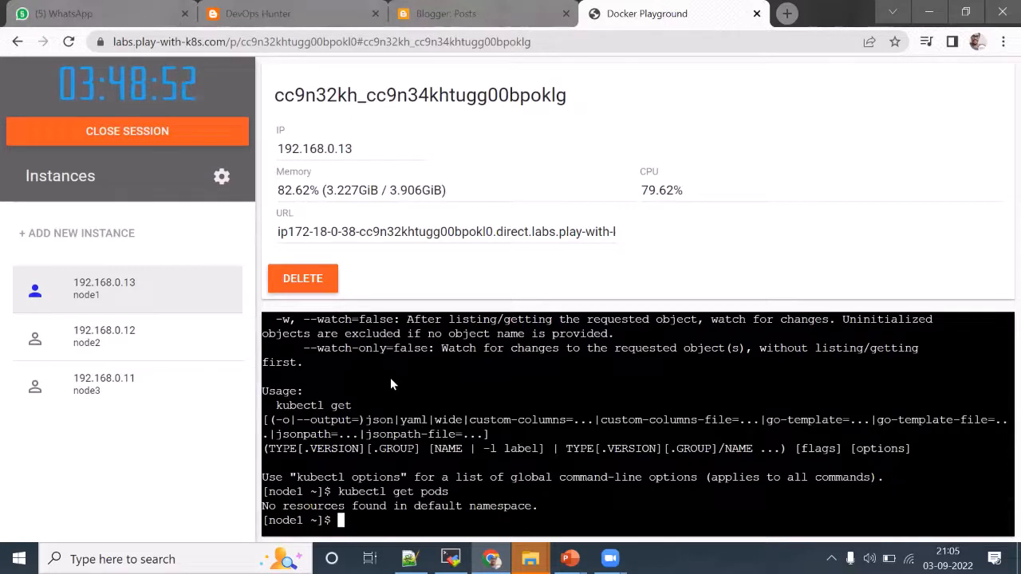
Step: Run kubectl get replicasets and kubectl get deployments, both reporting none in default
key(Return)
text(kubectl get rep)
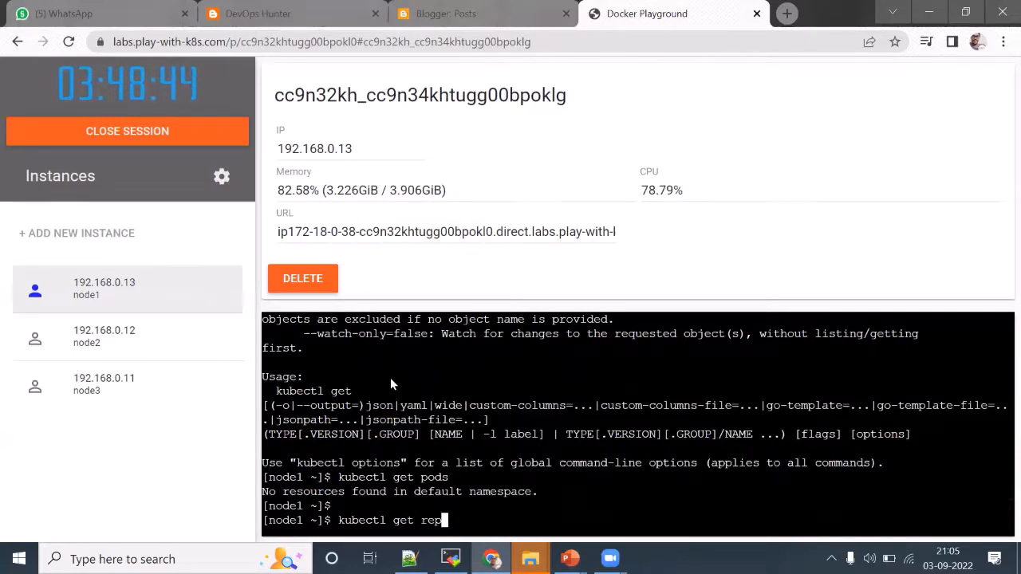
text(licaset)
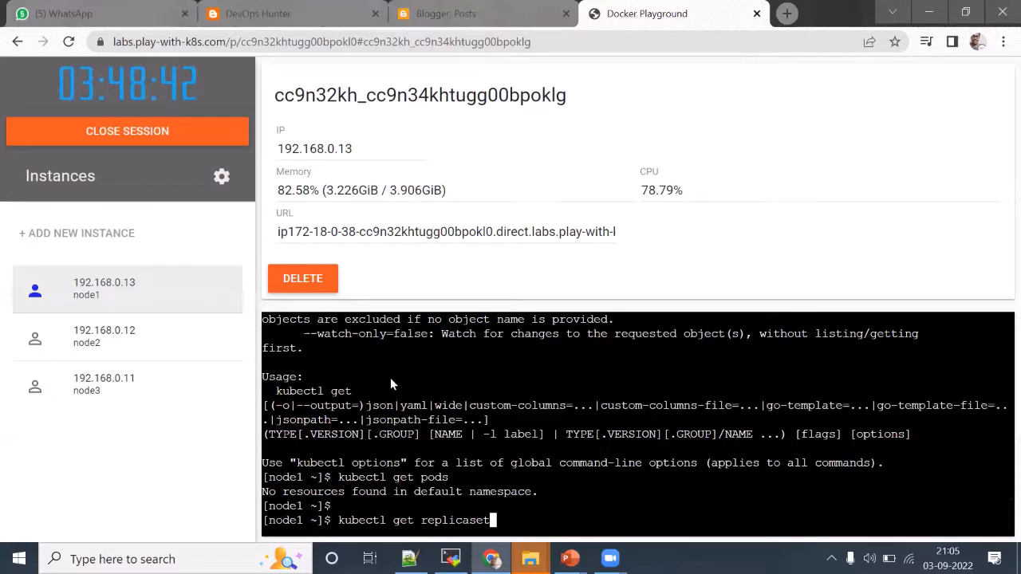
text(s)
key(Return)
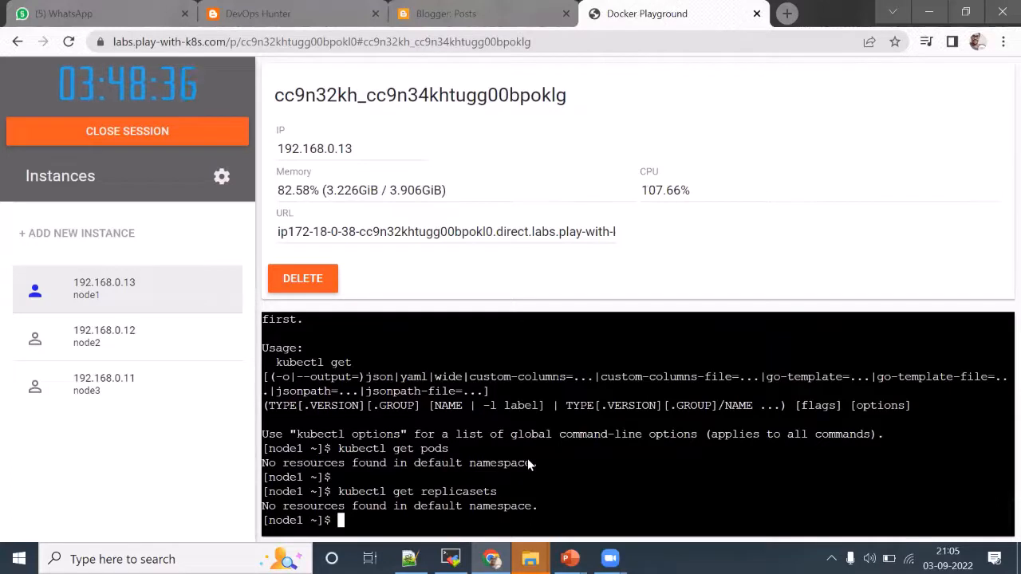
key(Up)
key(BackSpace)
key(BackSpace)
key(BackSpace)
key(BackSpace)
key(BackSpace)
key(BackSpace)
key(BackSpace)
key(BackSpace)
key(BackSpace)
key(BackSpace)
text(deployments)
key(Return)
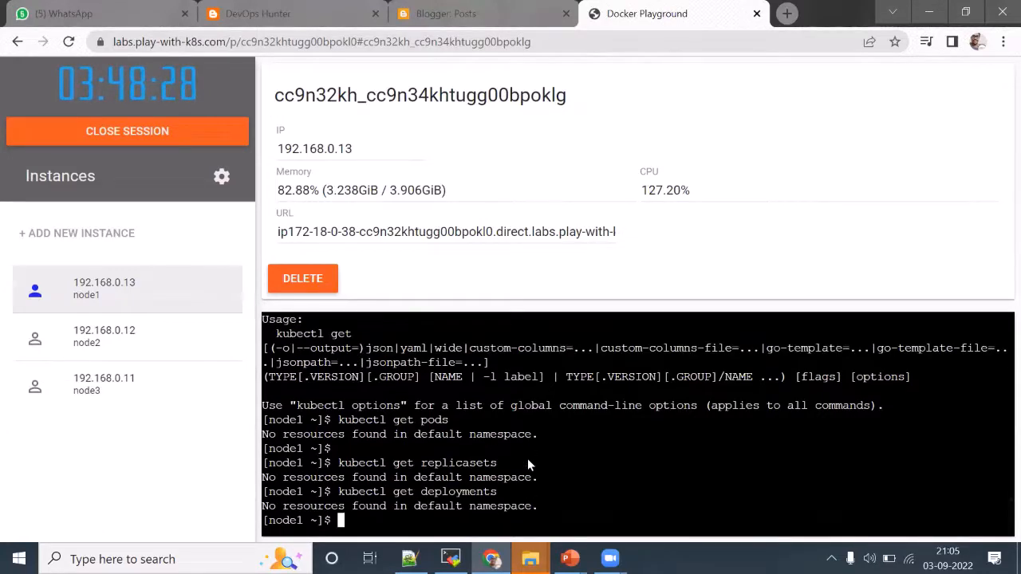
Step: Run kubectl get namespaces, listing default, kube-node-lease, kube-public and kube-system as Active
key(Up)
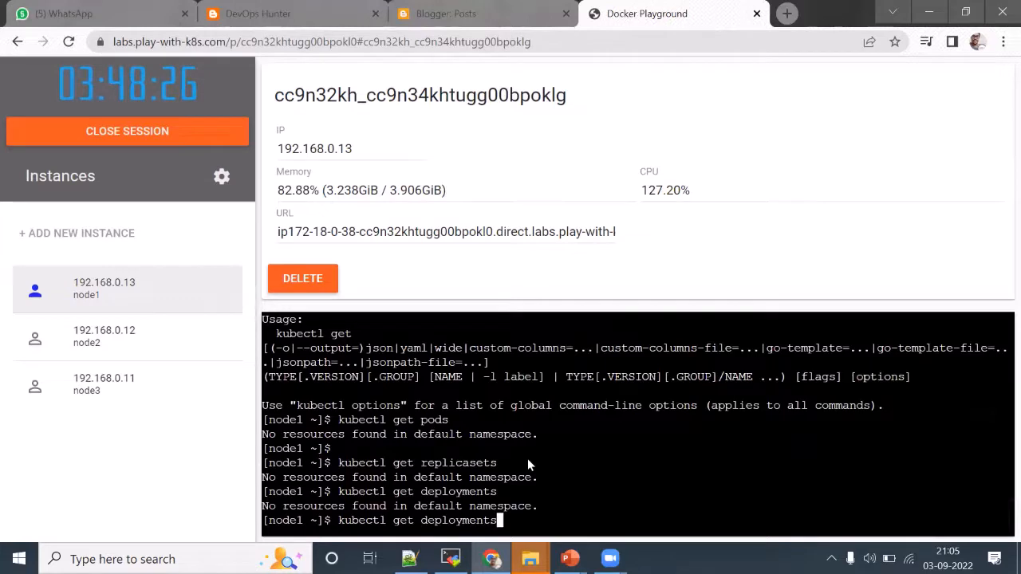
key(BackSpace)
key(BackSpace)
key(BackSpace)
key(BackSpace)
key(BackSpace)
key(BackSpace)
key(BackSpace)
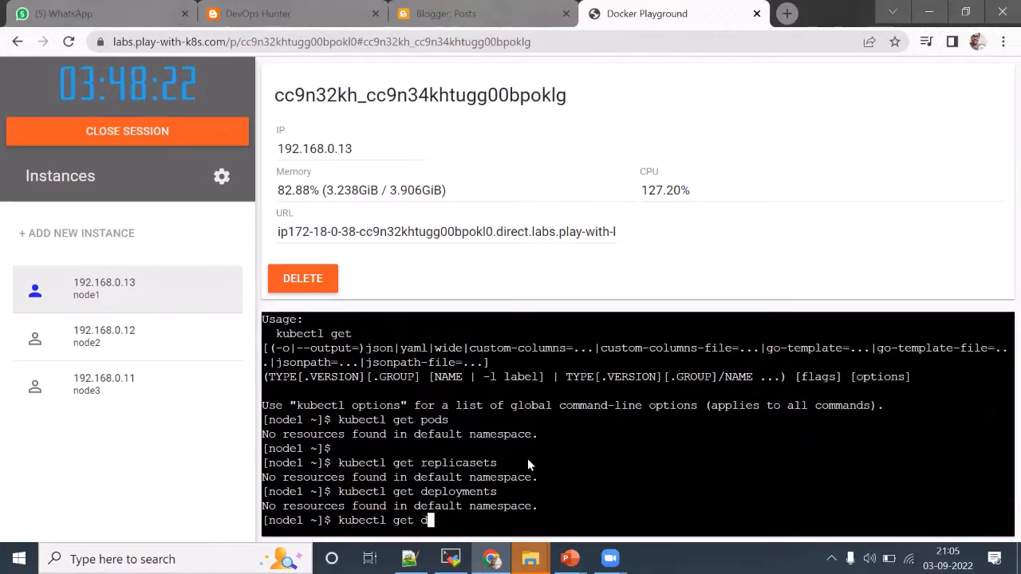
key(BackSpace)
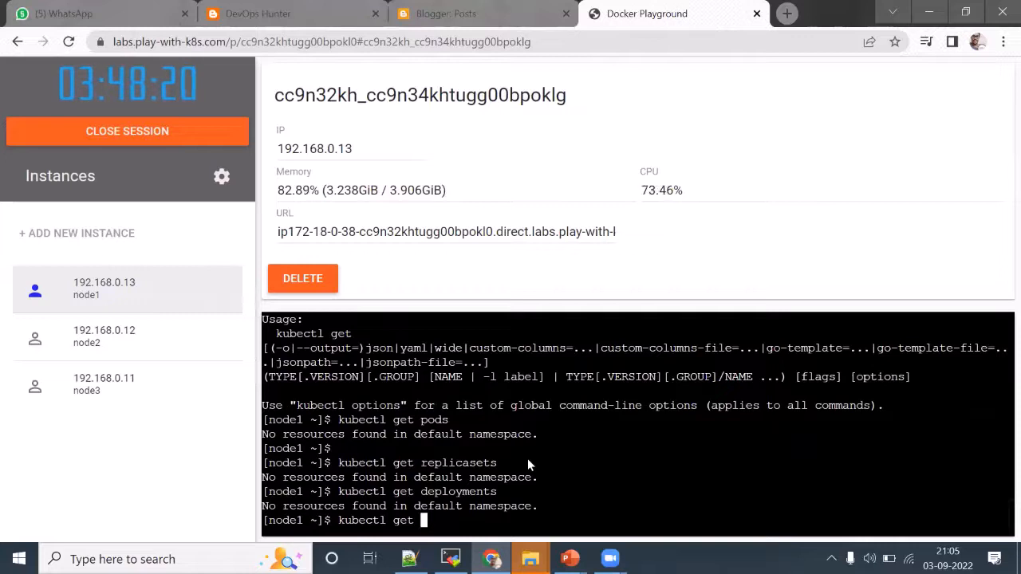
text(namespaces)
key(Return)
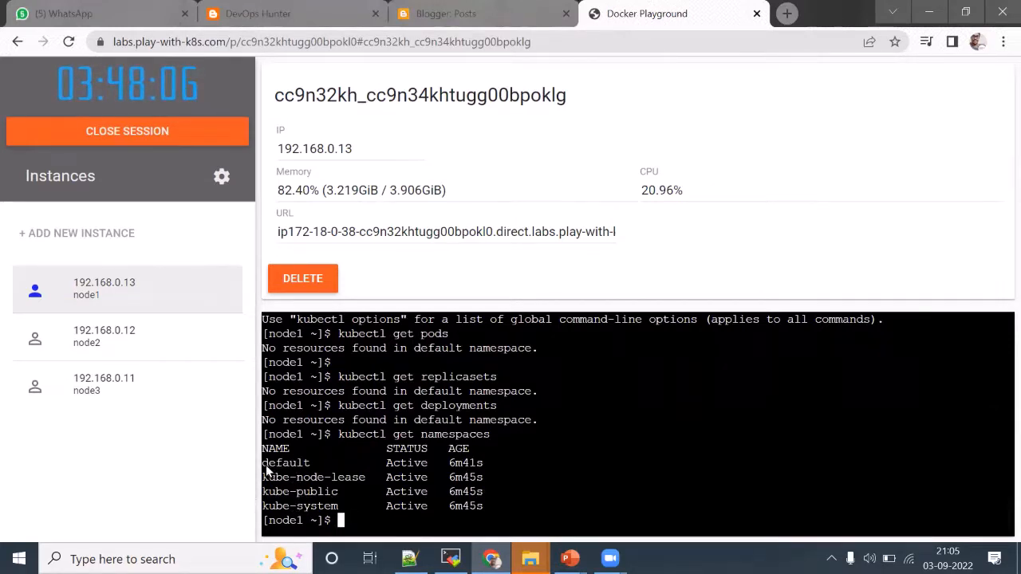
drag(266, 464, 489, 471)
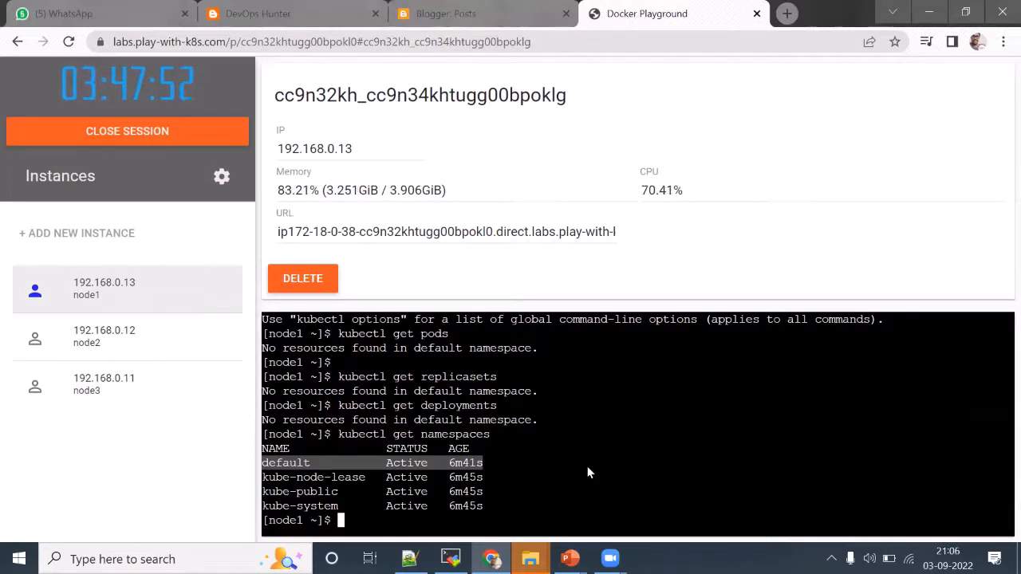
text(kubectl )
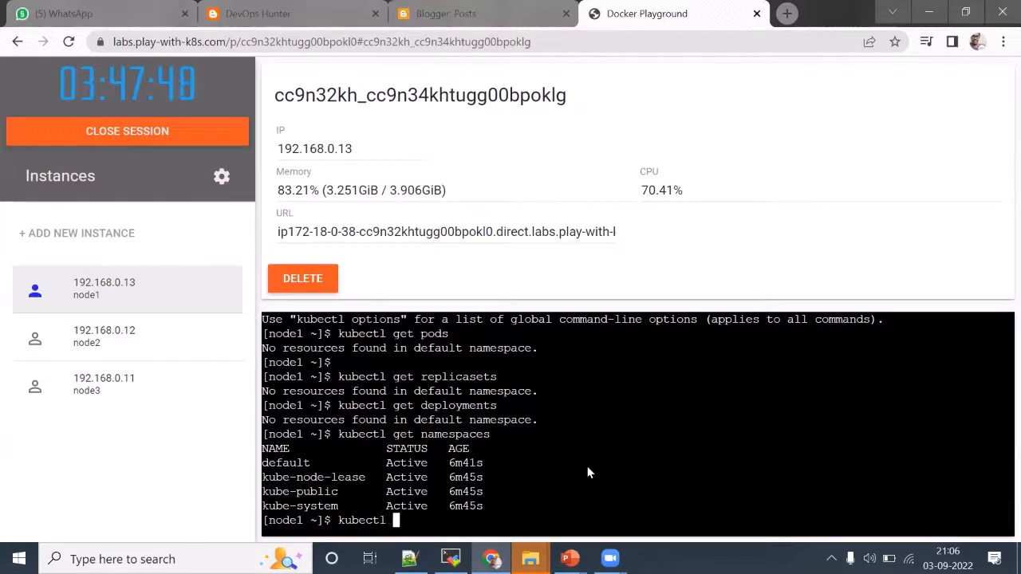
text(run )
text(cl)
Step: Run kubectl run p1 --image=nginx, reporting pod/p1 created
key(BackSpace)
key(BackSpace)
key(BackSpace)
text(p)
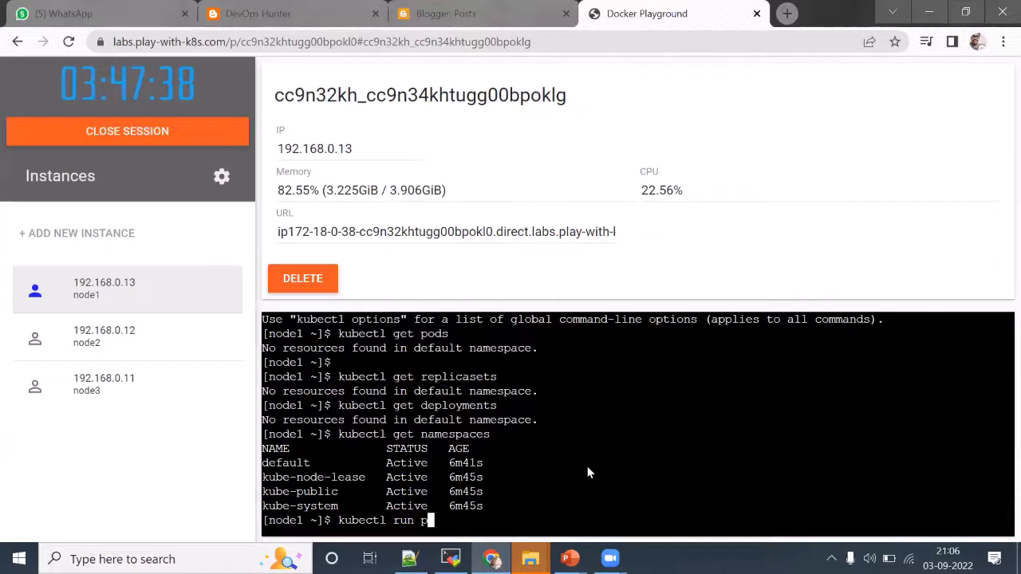
text(1 )
text(--name)
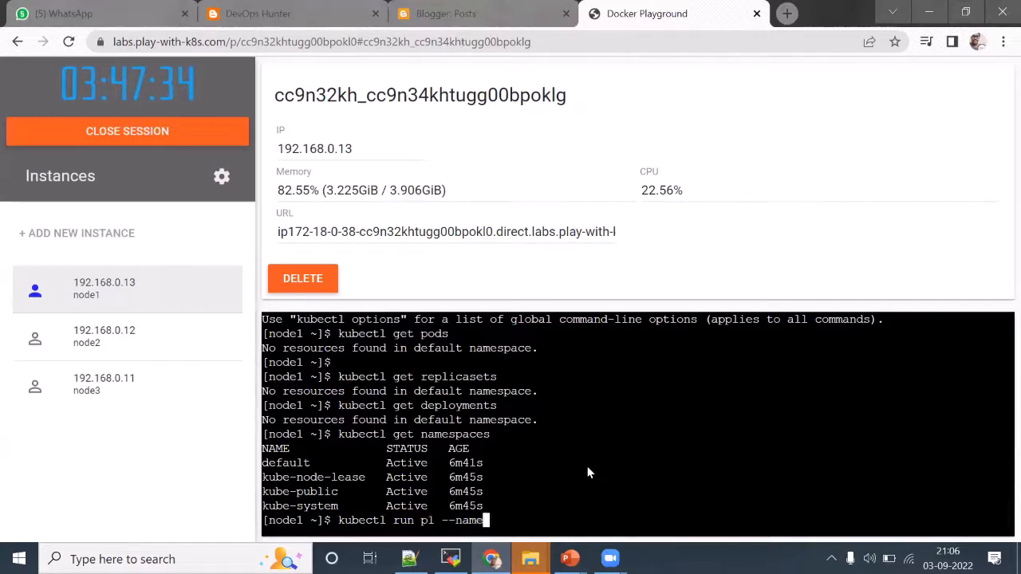
key(BackSpace)
key(BackSpace)
key(BackSpace)
key(BackSpace)
text(image)
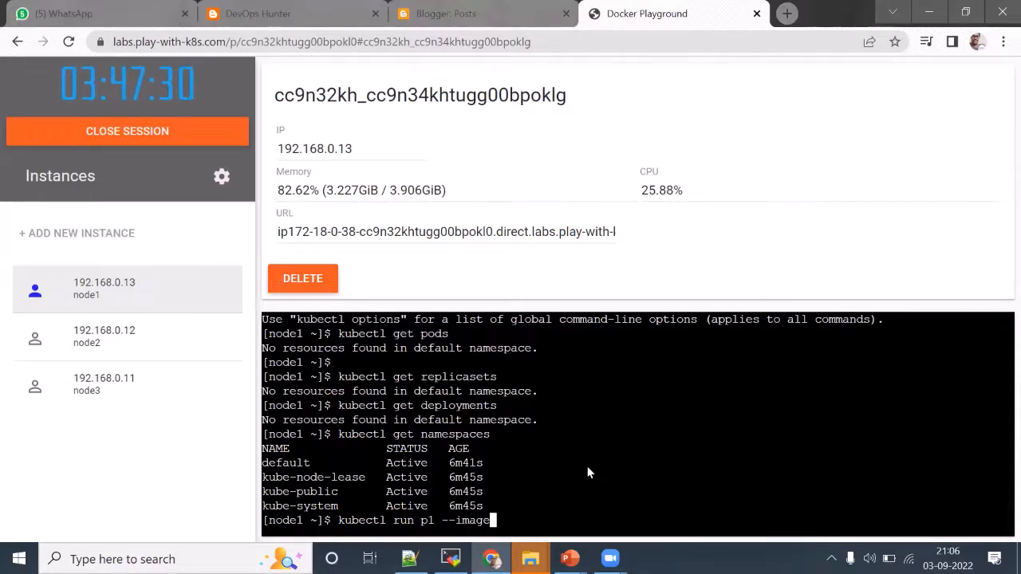
text(=nginx)
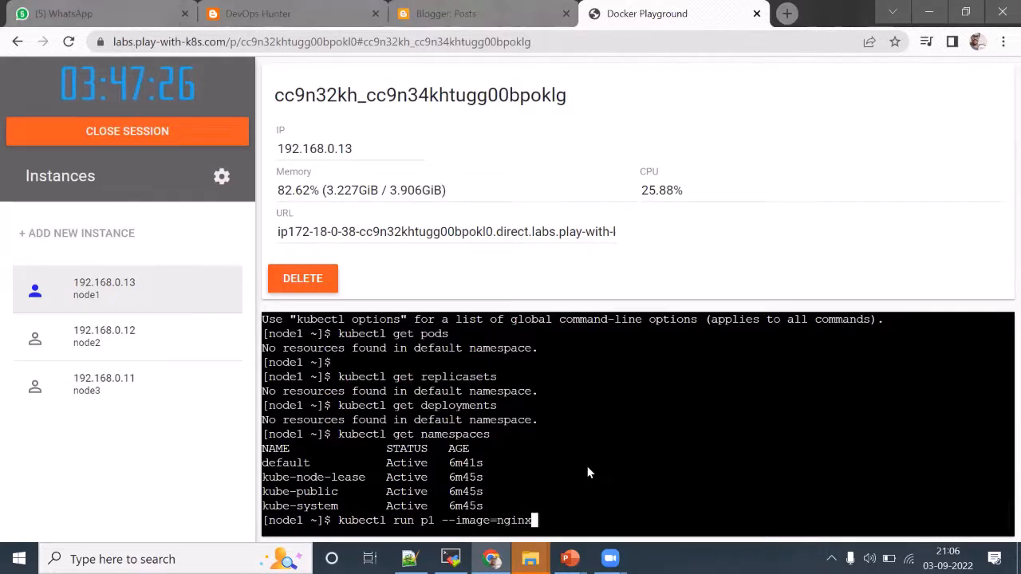
key(Return)
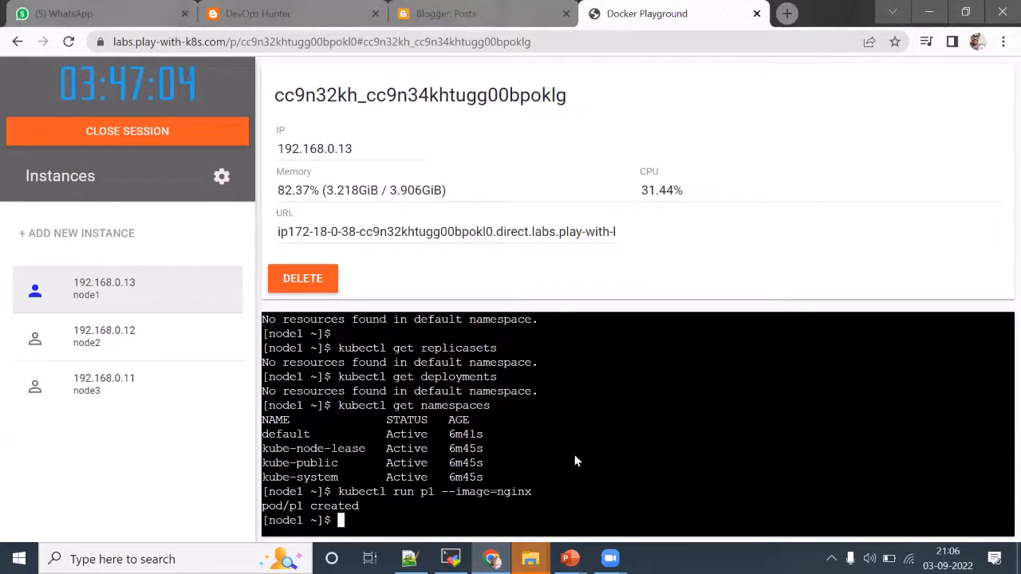
text(kubectl get po)
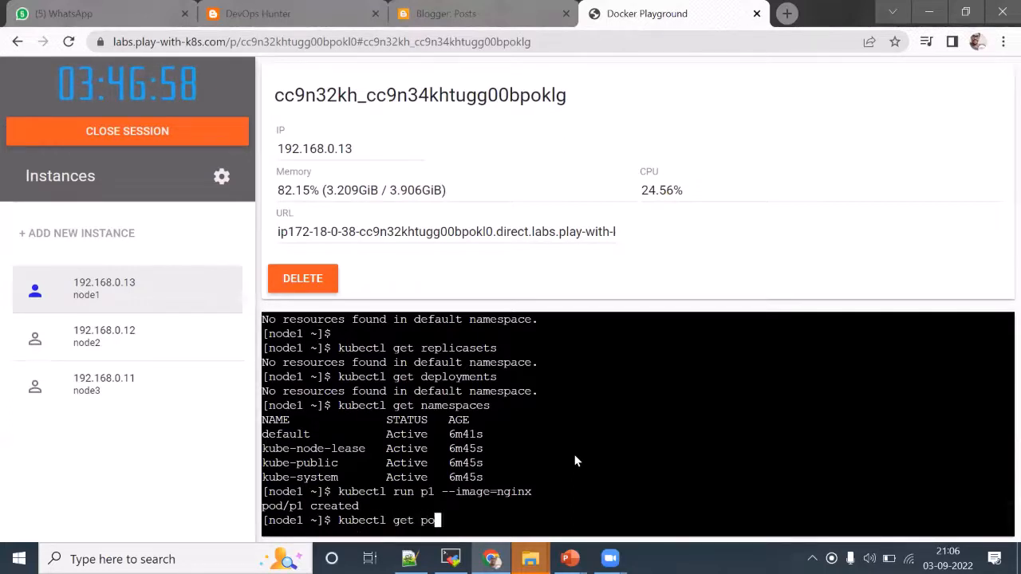
text(ds)
Step: Check pod p1 twice with kubectl get pods/po, seeing ContainerCreating 0/1, then clear the terminal
key(Return)
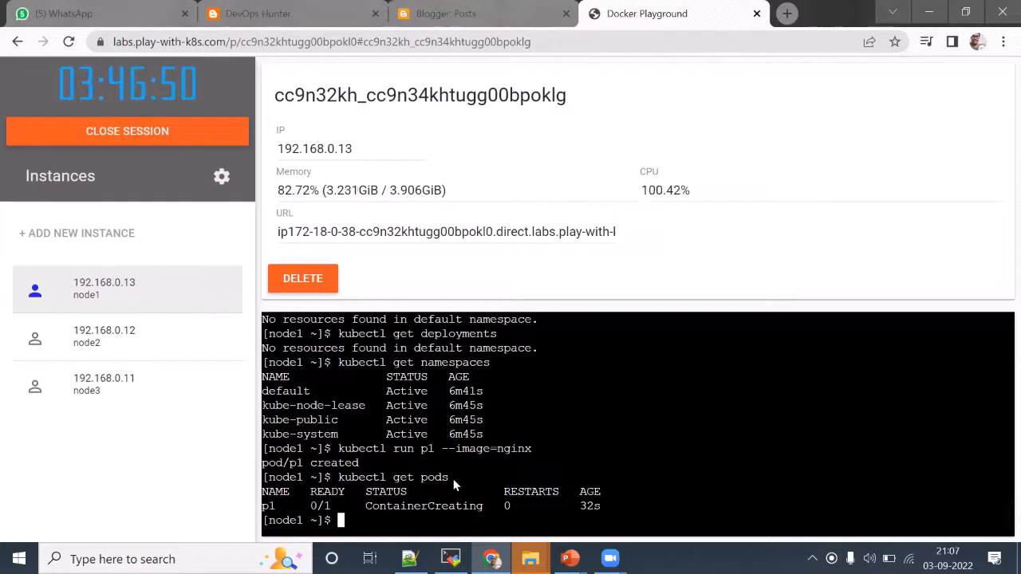
key(Up)
key(BackSpace)
key(BackSpace)
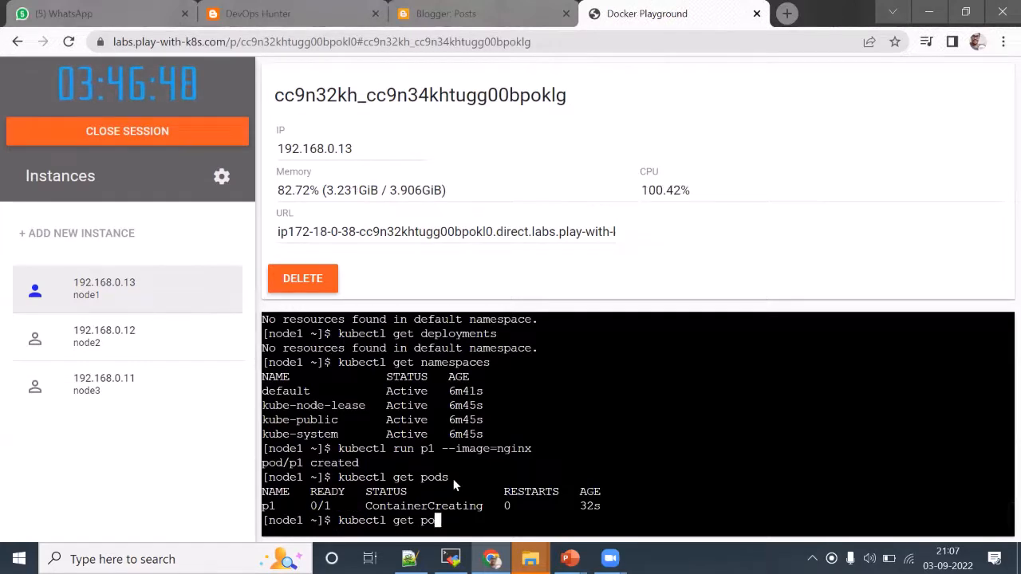
key(Return)
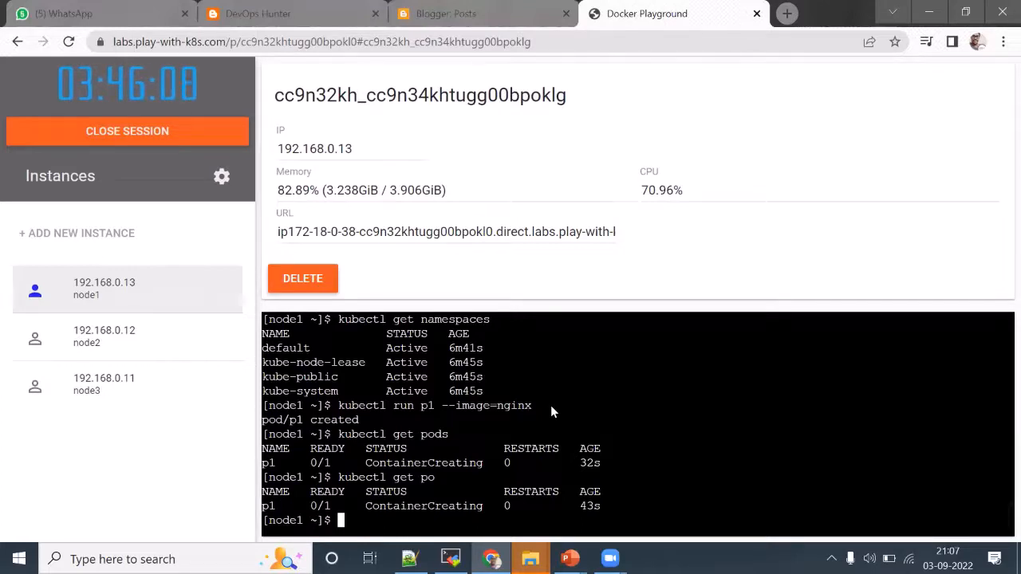
text(clear)
key(Return)
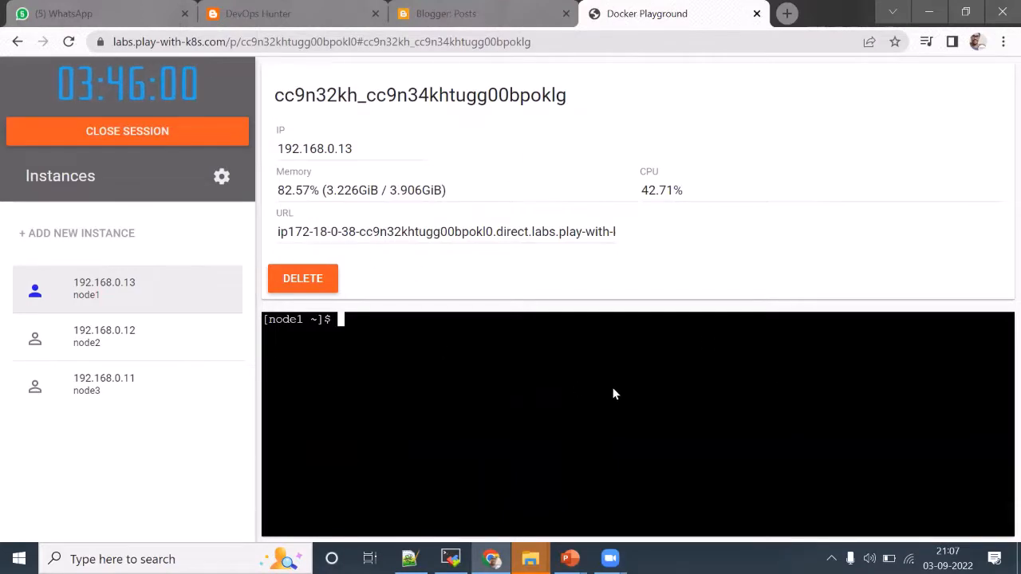
text(clear)
Step: Clear the terminal again and enter kubectl get no to list the cluster's nodes
key(Return)
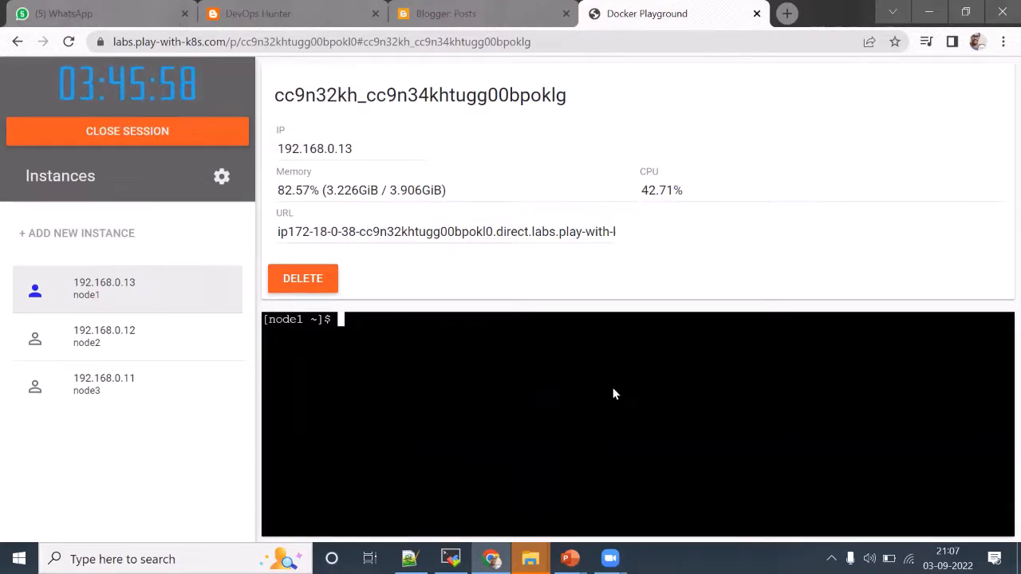
text(kub)
text(ectl get no)
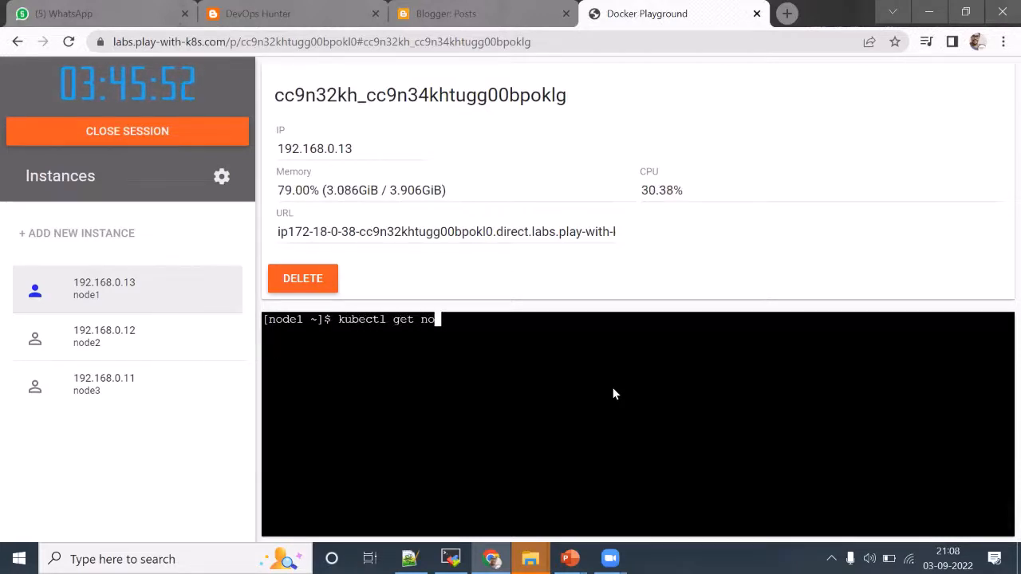
key(Return)
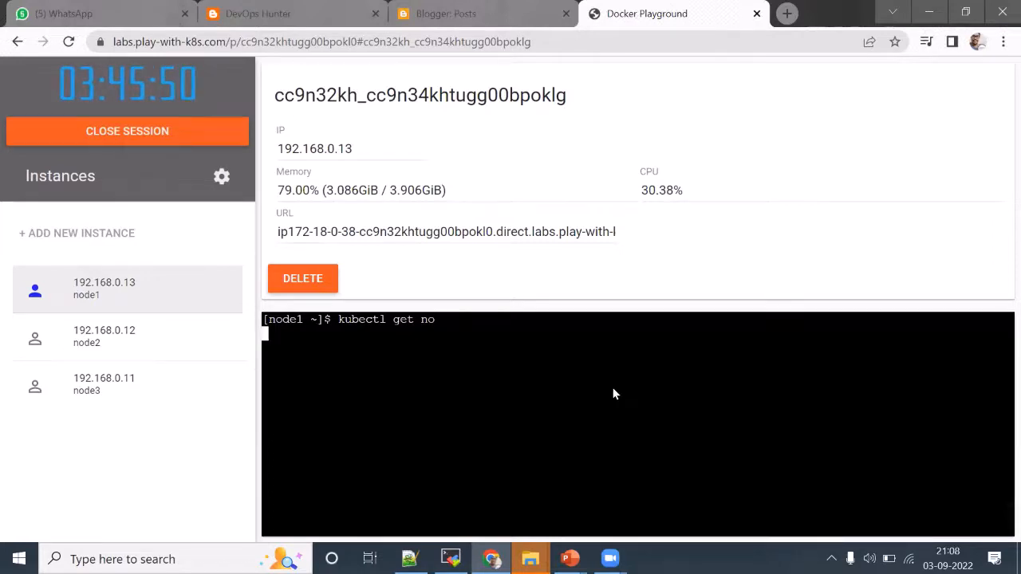